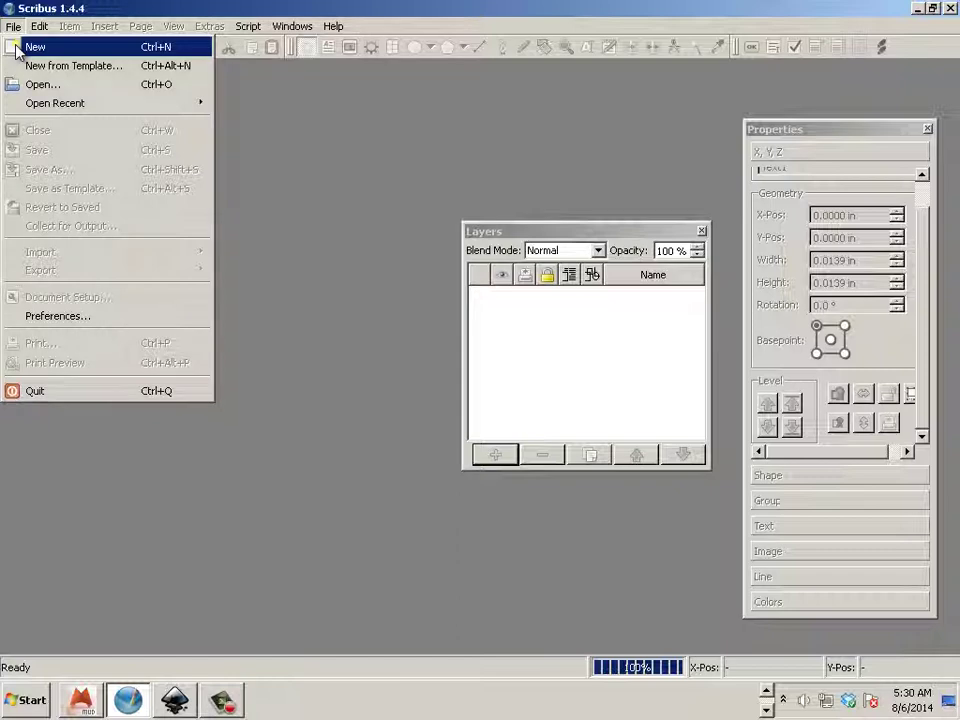
Create a new single-page document with inches as the default unit, 11 in wide and 8.5 in high
{"action": "left_click", "coordinate": [35, 47]}
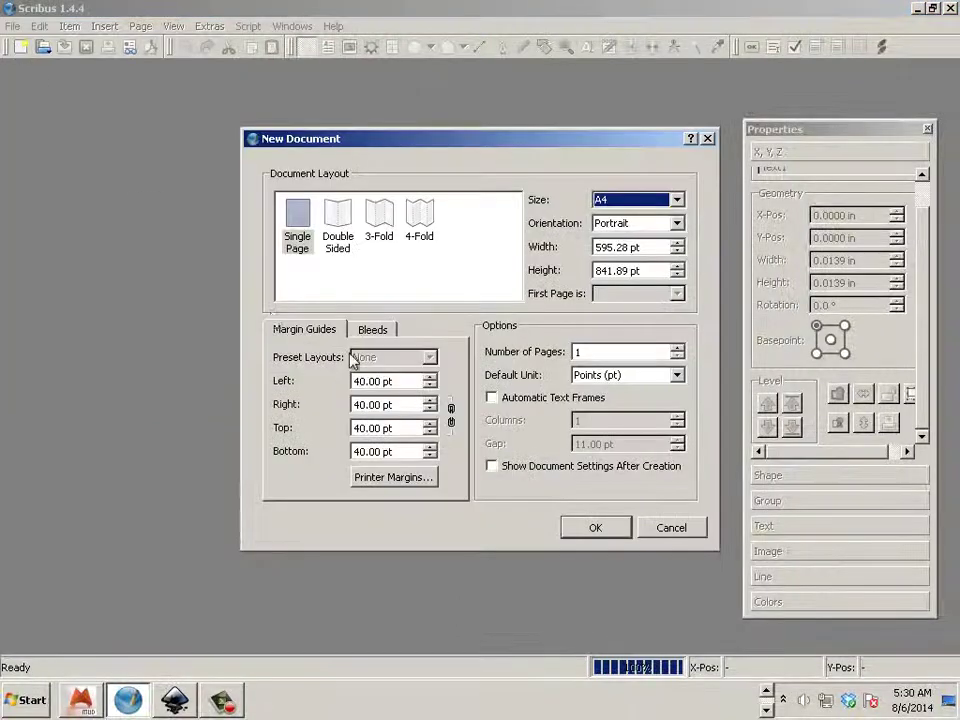
{"action": "left_click", "coordinate": [677, 376]}
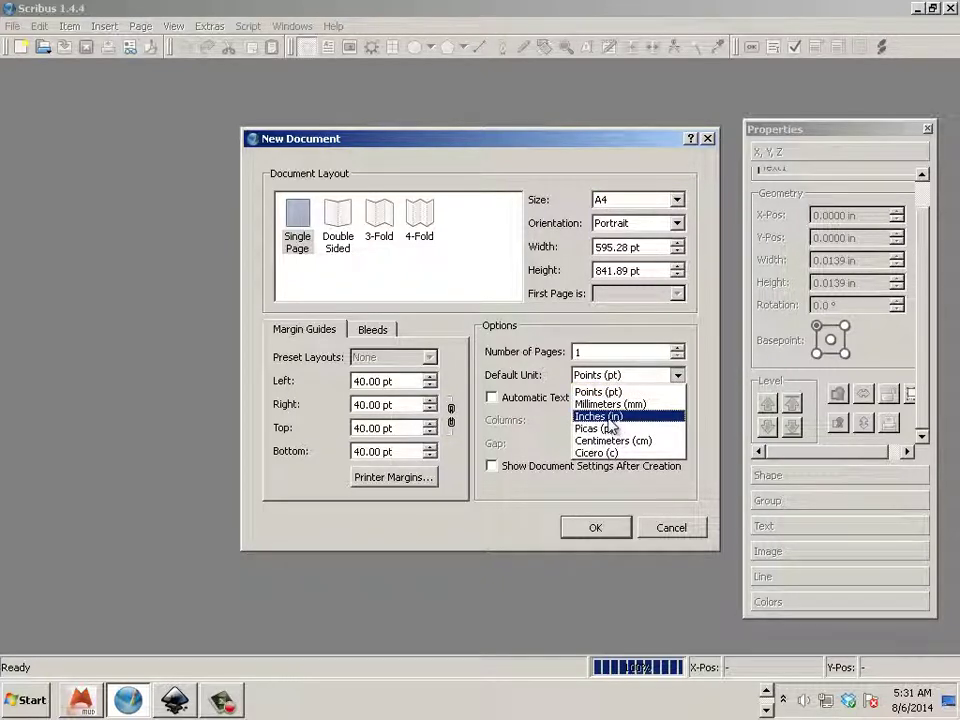
{"action": "left_click", "coordinate": [608, 418]}
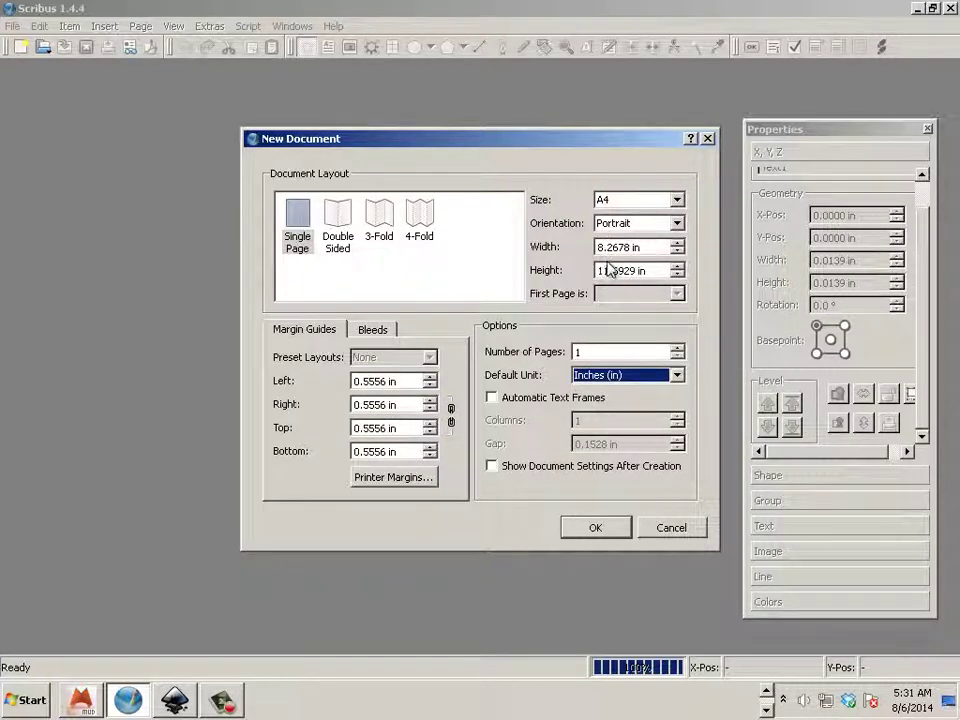
{"action": "left_click_drag", "start_coordinate": [656, 249], "coordinate": [576, 246]}
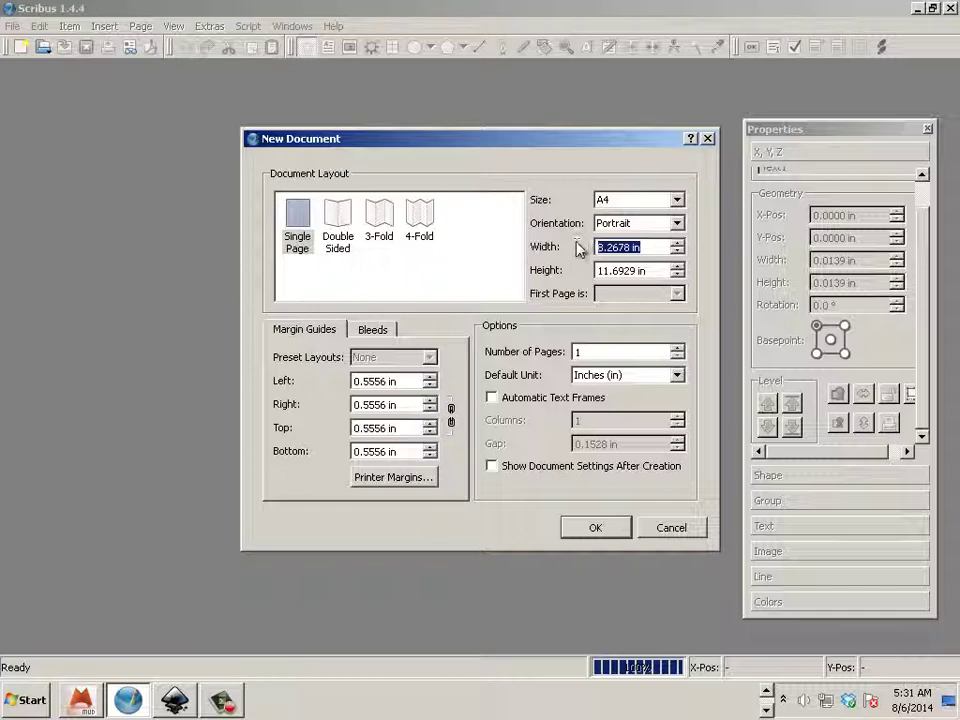
{"action": "type", "text": "11"}
{"action": "key", "text": "Tab"}
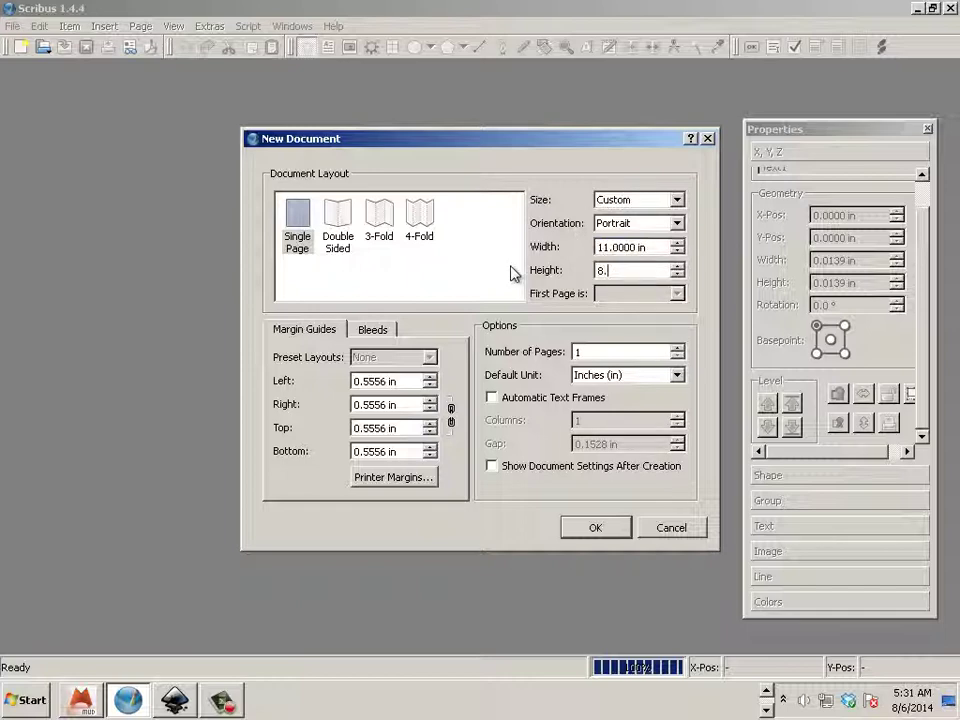
{"action": "type", "text": "8.5"}
{"action": "left_click", "coordinate": [590, 526]}
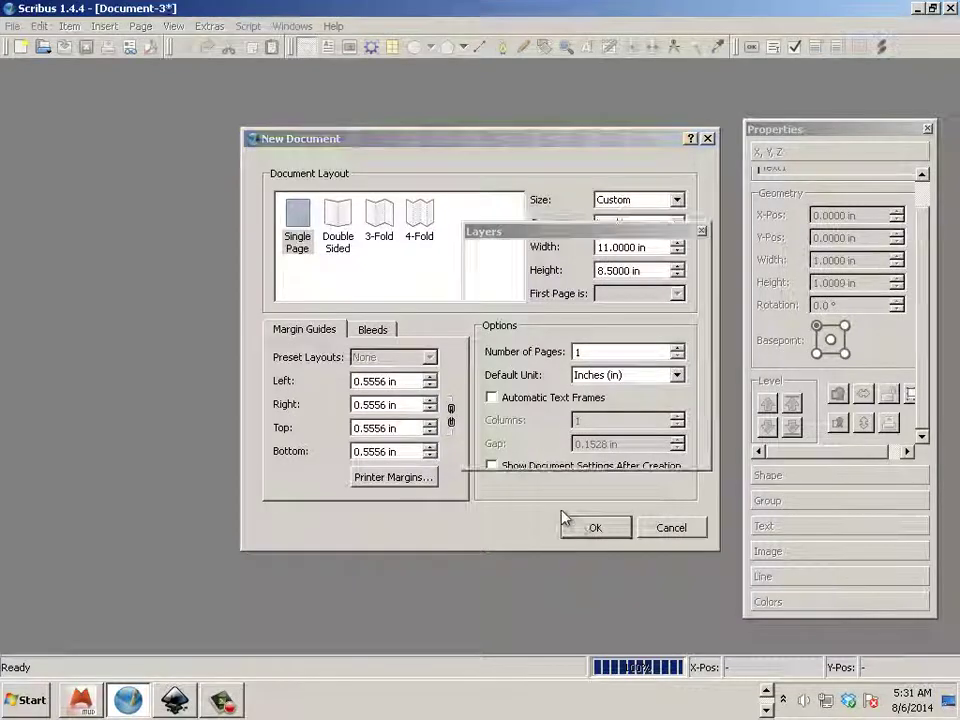
Draw a text frame about 4.45 in wide and 7.44 in high, starting at the page's upper-left margin corner
{"action": "scroll", "coordinate": [353, 424], "scroll_direction": "down", "scroll_amount": 1}
{"action": "scroll", "coordinate": [355, 423], "scroll_direction": "up", "scroll_amount": 2}
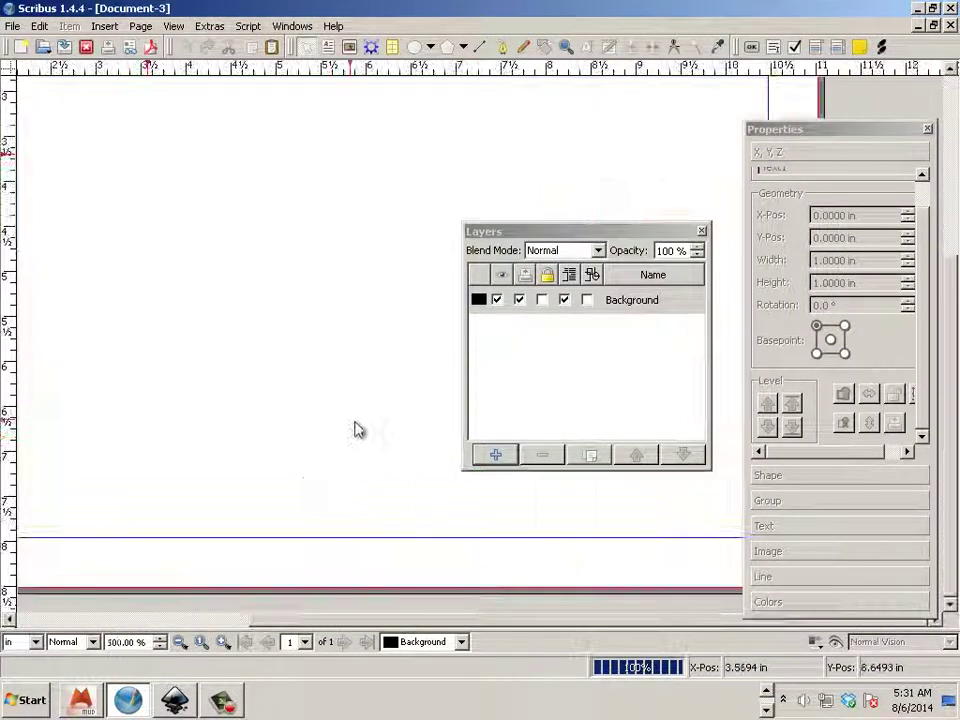
{"action": "scroll", "coordinate": [358, 422], "scroll_direction": "down", "scroll_amount": 2}
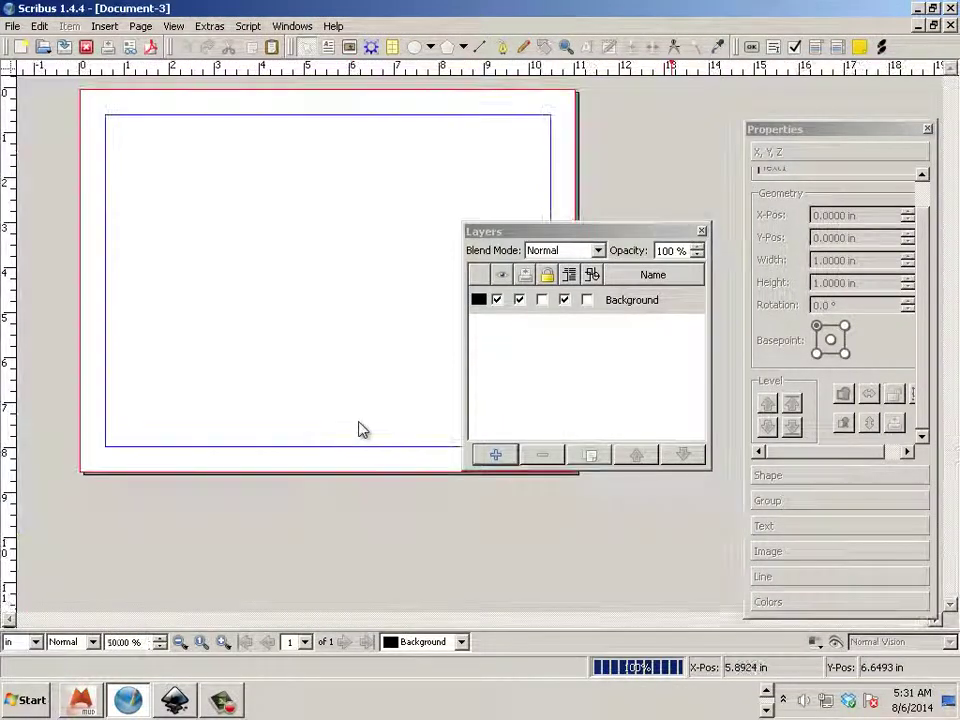
{"action": "left_click", "coordinate": [105, 27]}
{"action": "left_click", "coordinate": [111, 72]}
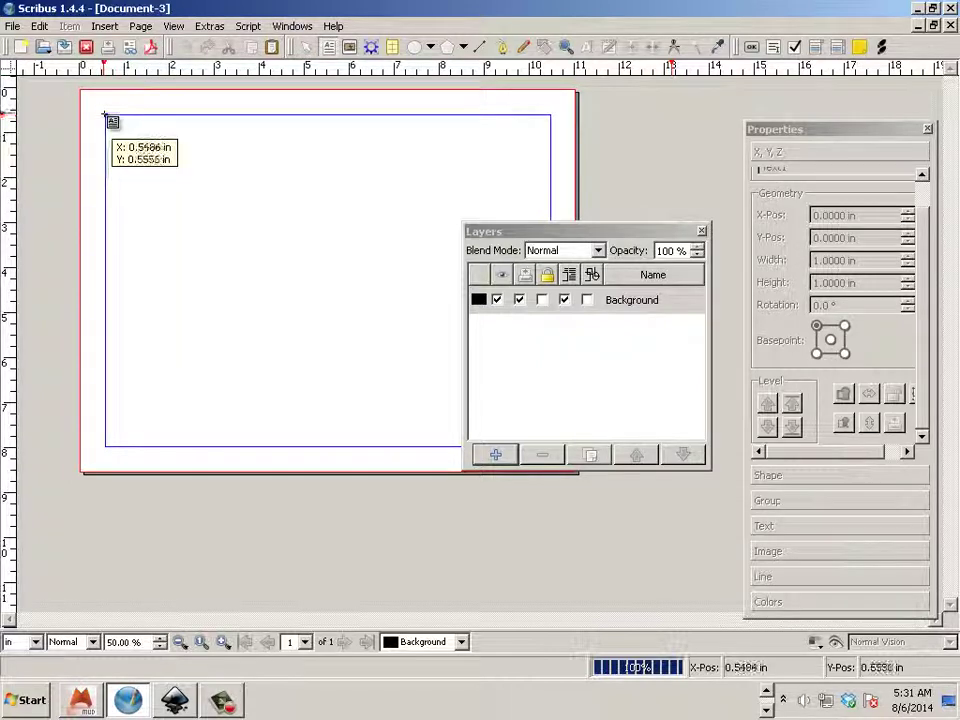
{"action": "left_click_drag", "start_coordinate": [108, 115], "coordinate": [304, 446]}
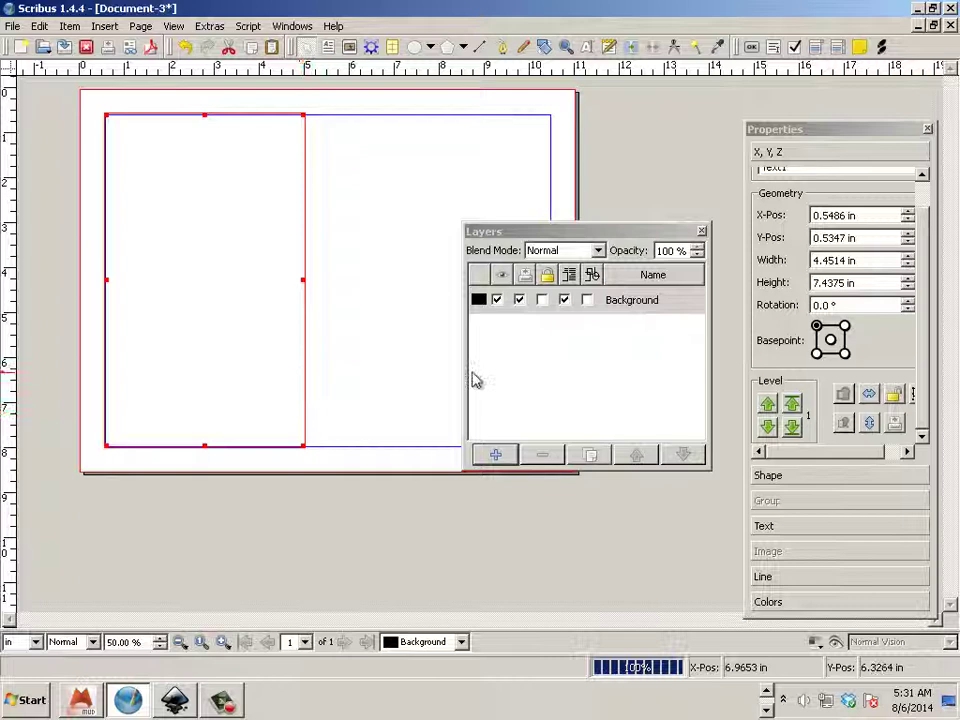
Rename the Background layer as Text
{"action": "double_click", "coordinate": [642, 302]}
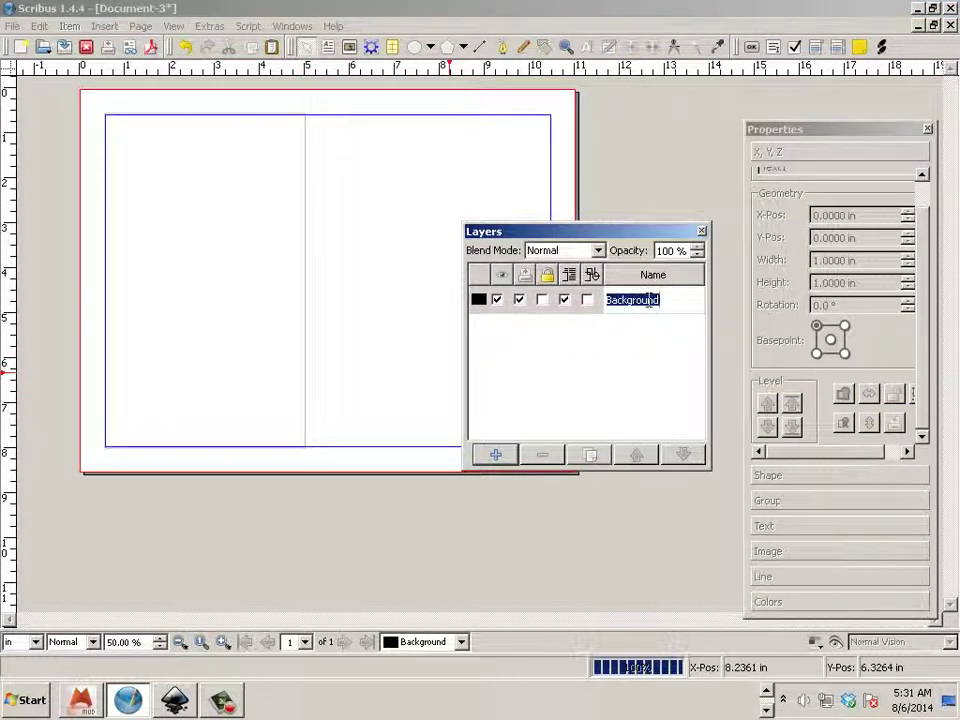
{"action": "key", "text": "Return"}
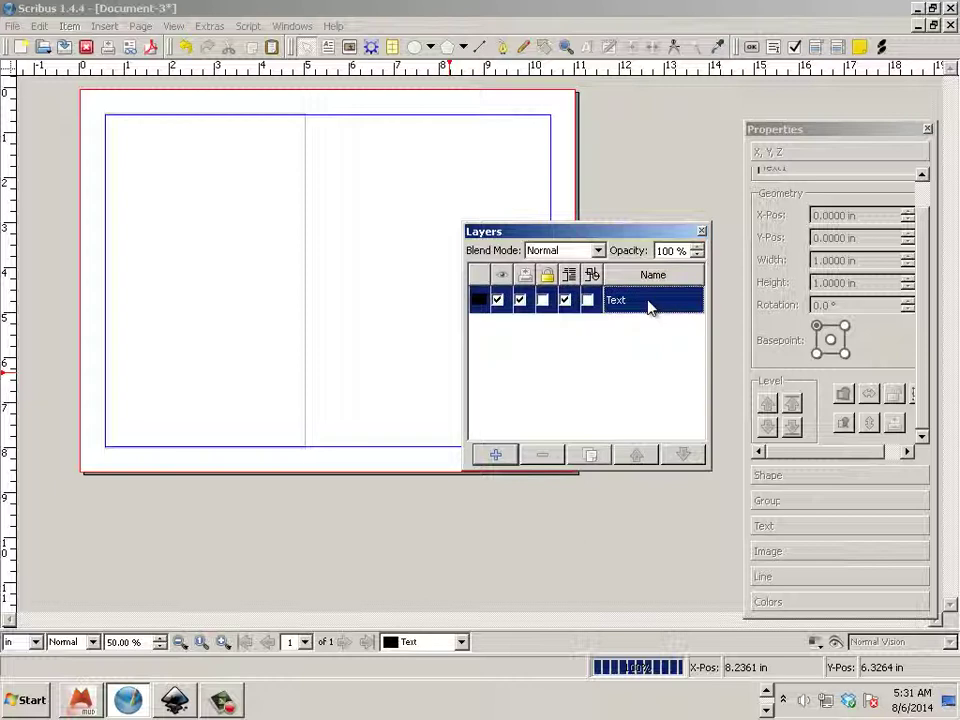
{"action": "left_click", "coordinate": [340, 328]}
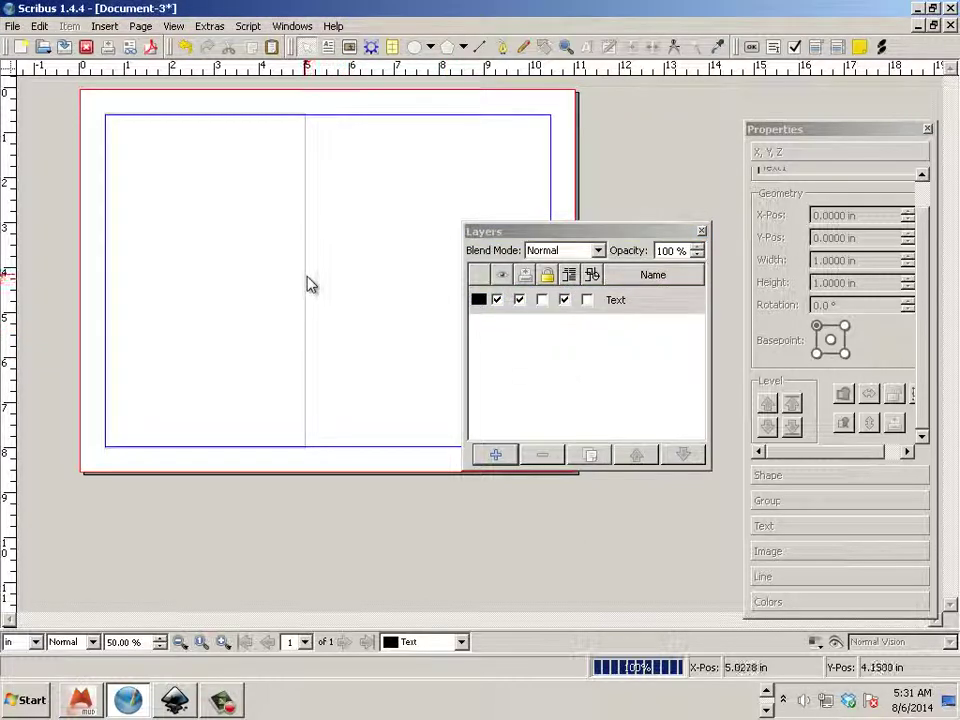
Fill the text frame with English sample text
{"action": "left_click", "coordinate": [108, 27]}
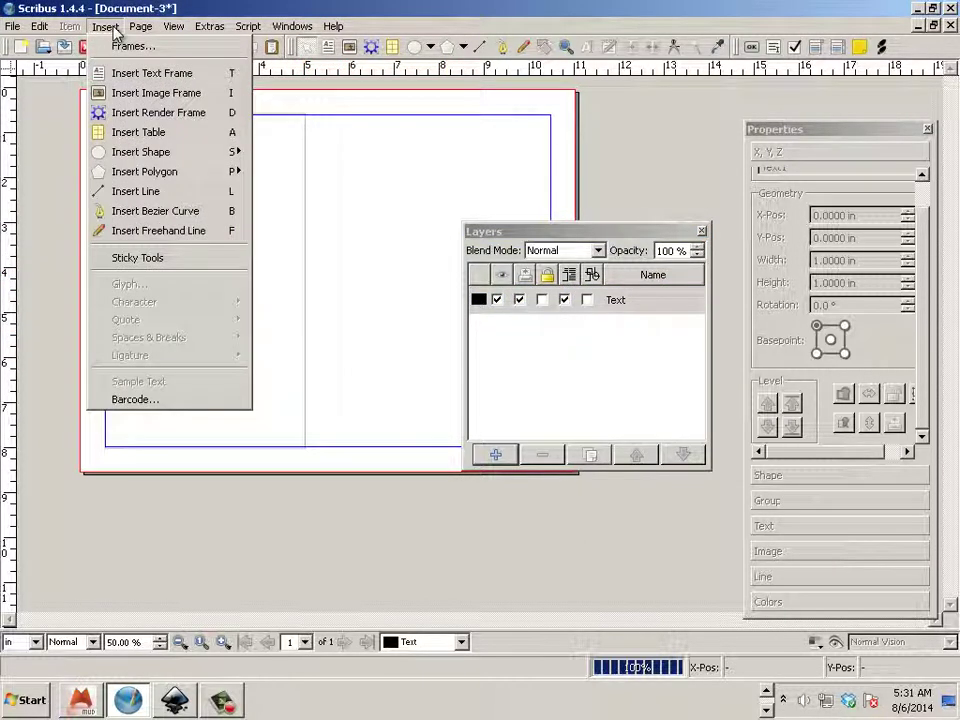
{"action": "left_click", "coordinate": [272, 332]}
{"action": "left_click", "coordinate": [302, 313]}
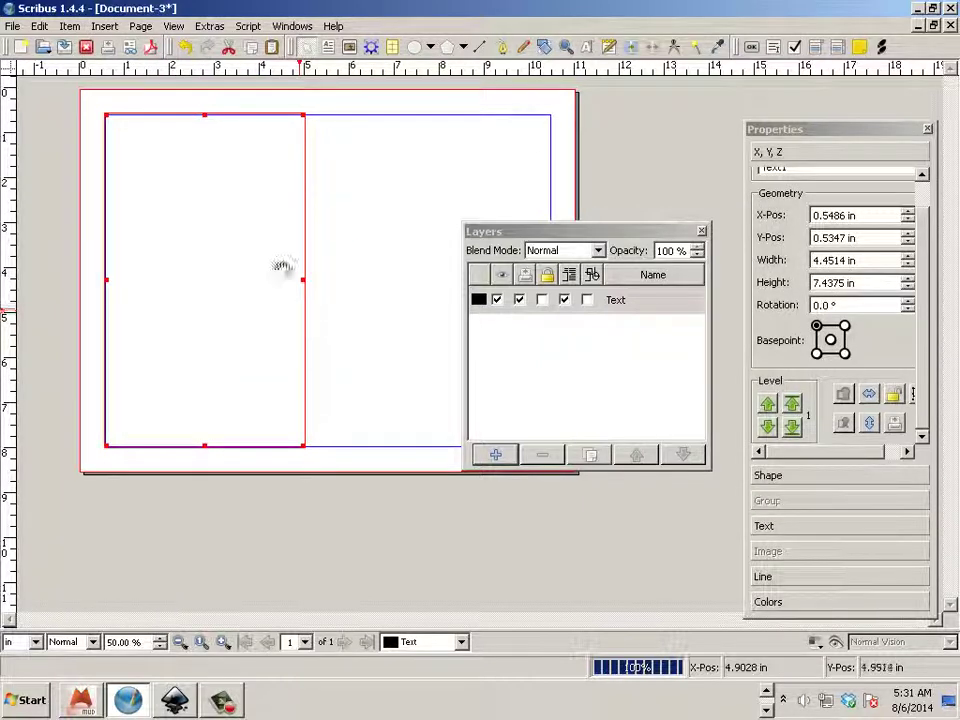
{"action": "left_click", "coordinate": [105, 27]}
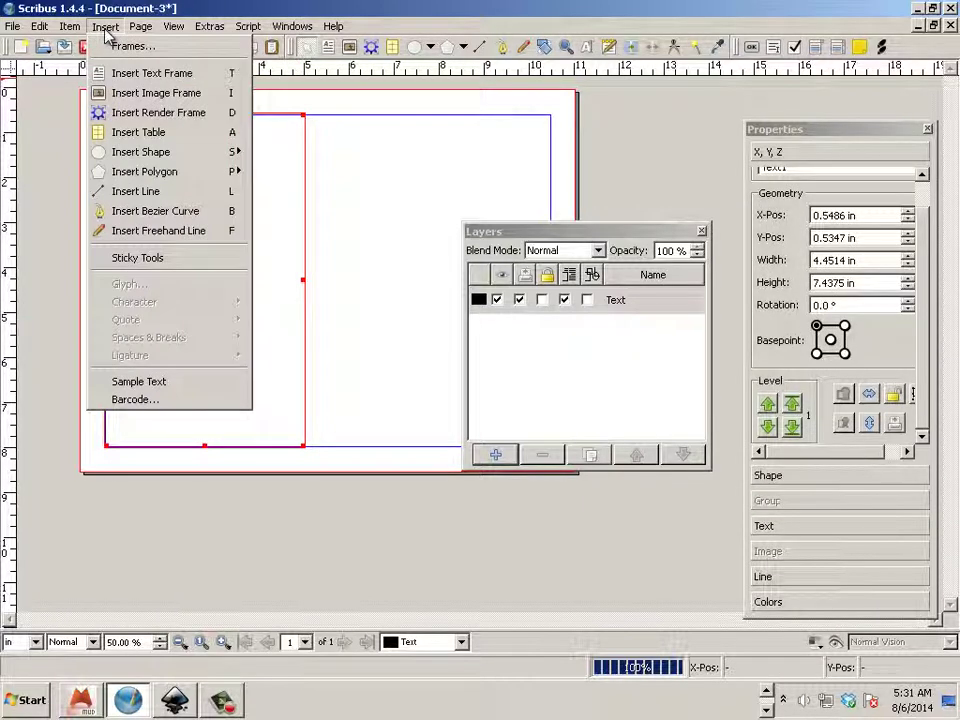
{"action": "left_click", "coordinate": [172, 385]}
{"action": "left_click", "coordinate": [453, 460]}
{"action": "left_click", "coordinate": [506, 486]}
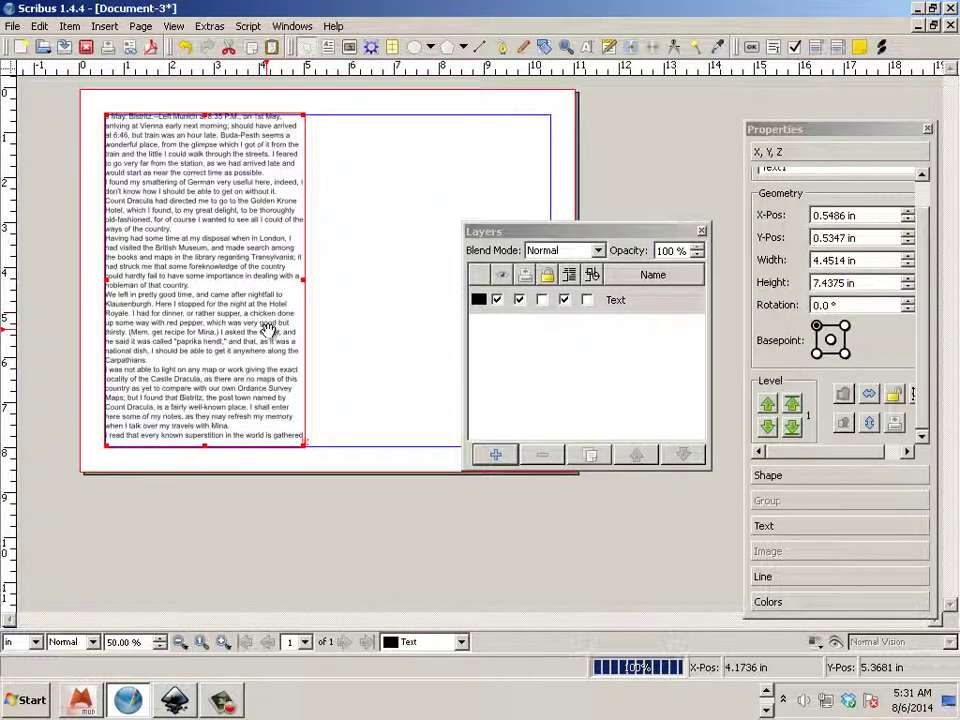
Add a new layer and move it below the Text layer
{"action": "left_click", "coordinate": [496, 455]}
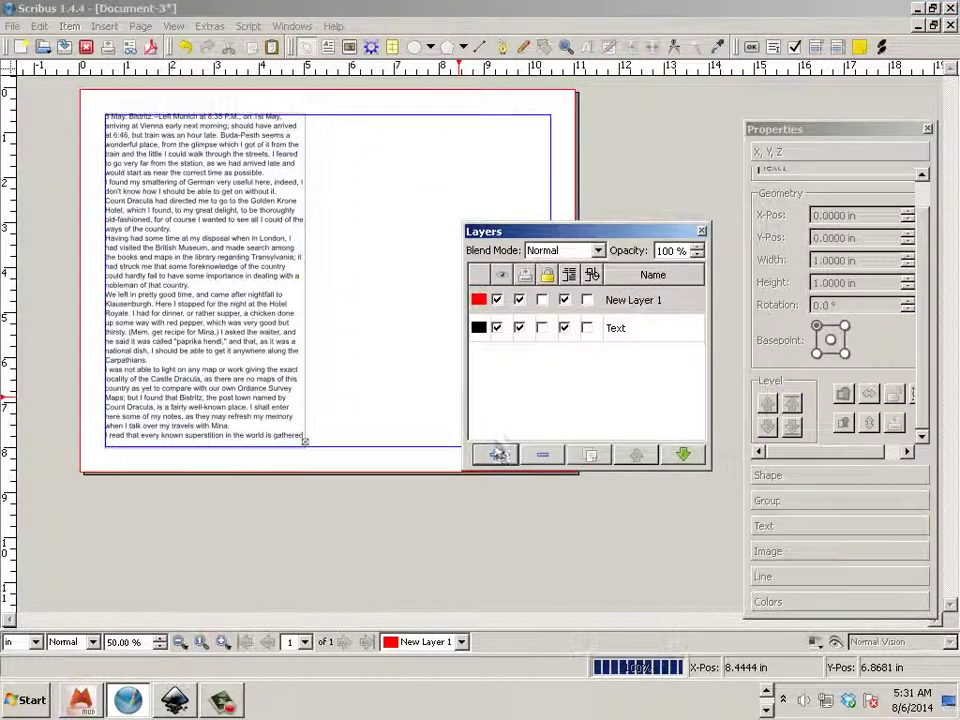
{"action": "left_click", "coordinate": [640, 308]}
{"action": "mouse_move", "coordinate": [645, 305]}
{"action": "left_mouse_down"}
{"action": "mouse_move", "coordinate": [636, 332]}
{"action": "mouse_move", "coordinate": [632, 305]}
{"action": "left_mouse_up"}
{"action": "left_click", "coordinate": [658, 455]}
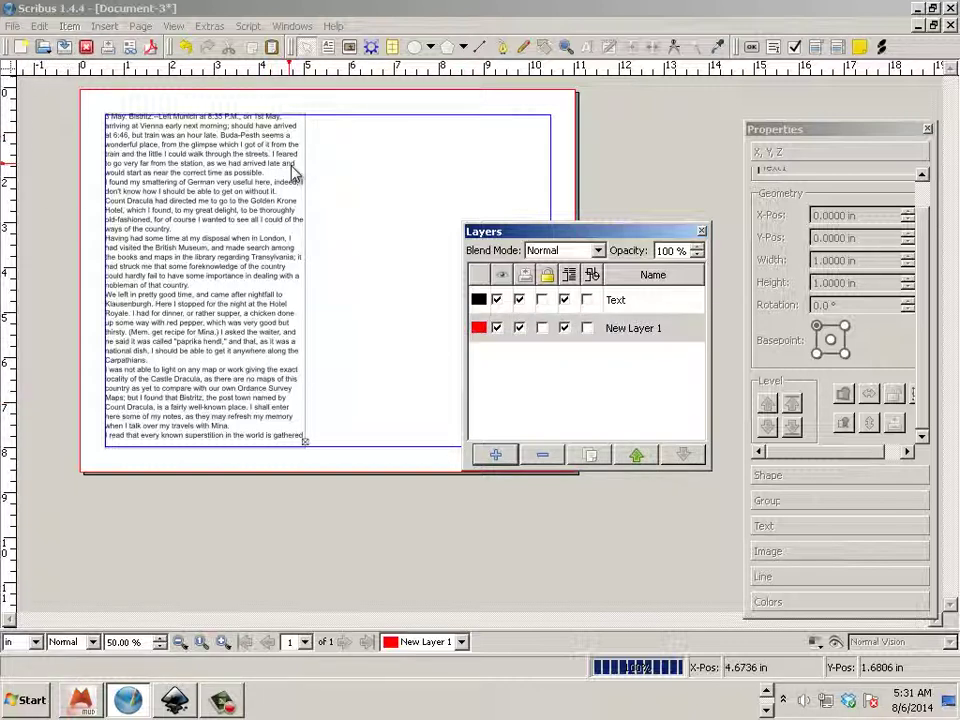
Draw an image frame about 2.04 in wide and 3.19 in high over the text column, on the new layer
{"action": "left_click", "coordinate": [105, 27]}
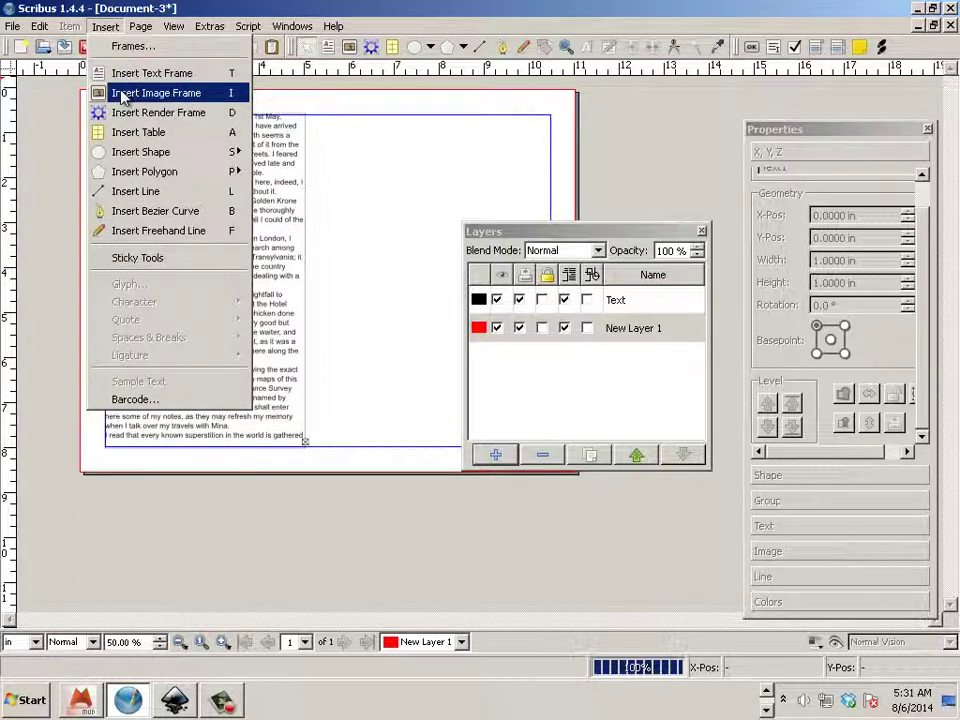
{"action": "left_click", "coordinate": [150, 93]}
{"action": "left_click_drag", "start_coordinate": [179, 174], "coordinate": [268, 315]}
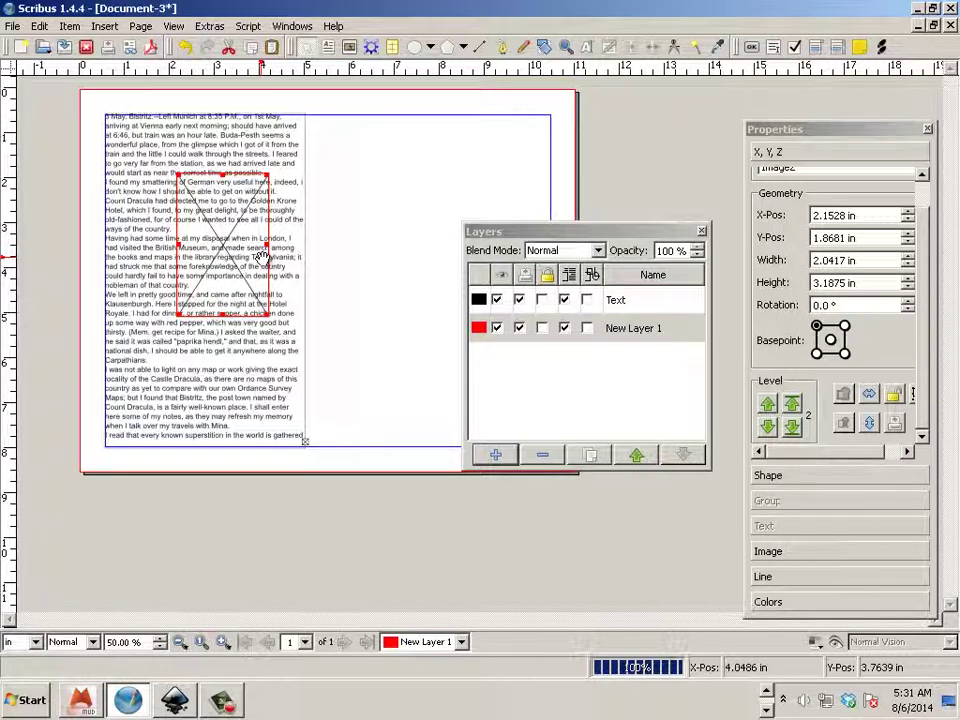
Load the white kitten photo from the Desktop into the image frame and adjust the image to the frame
{"action": "right_click", "coordinate": [268, 260]}
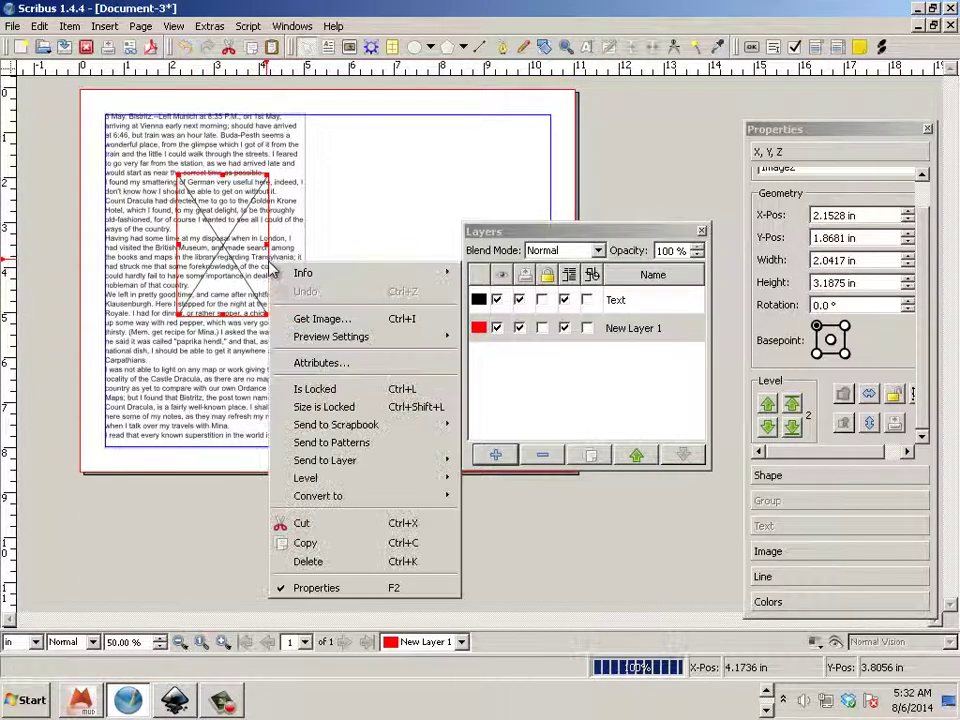
{"action": "left_click", "coordinate": [308, 320]}
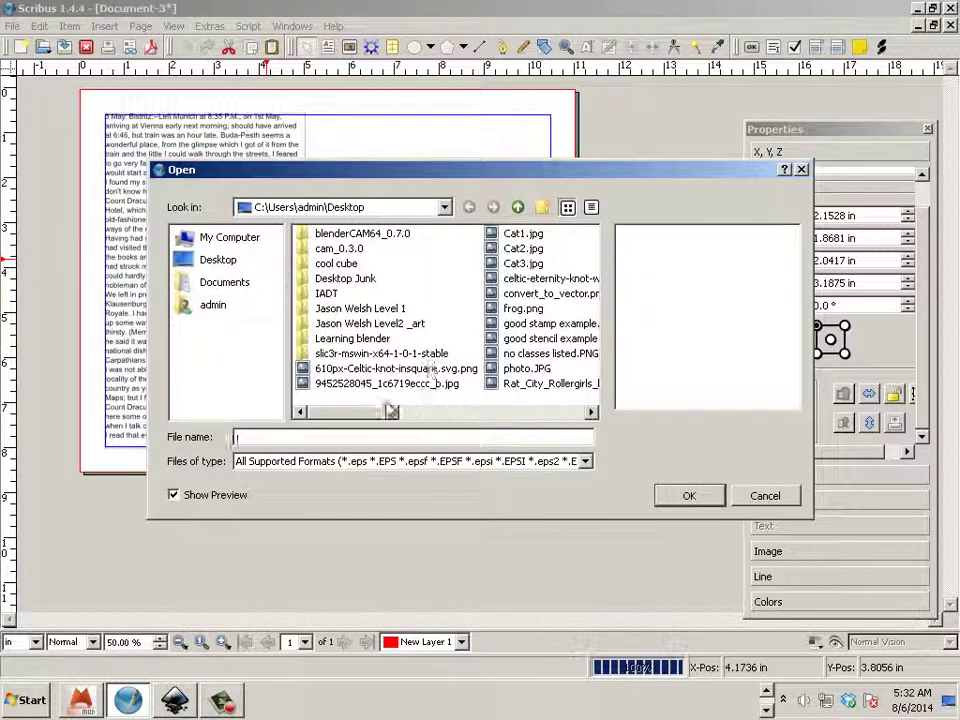
{"action": "scroll", "coordinate": [429, 339], "scroll_direction": "down", "scroll_amount": 3}
{"action": "double_click", "coordinate": [377, 279]}
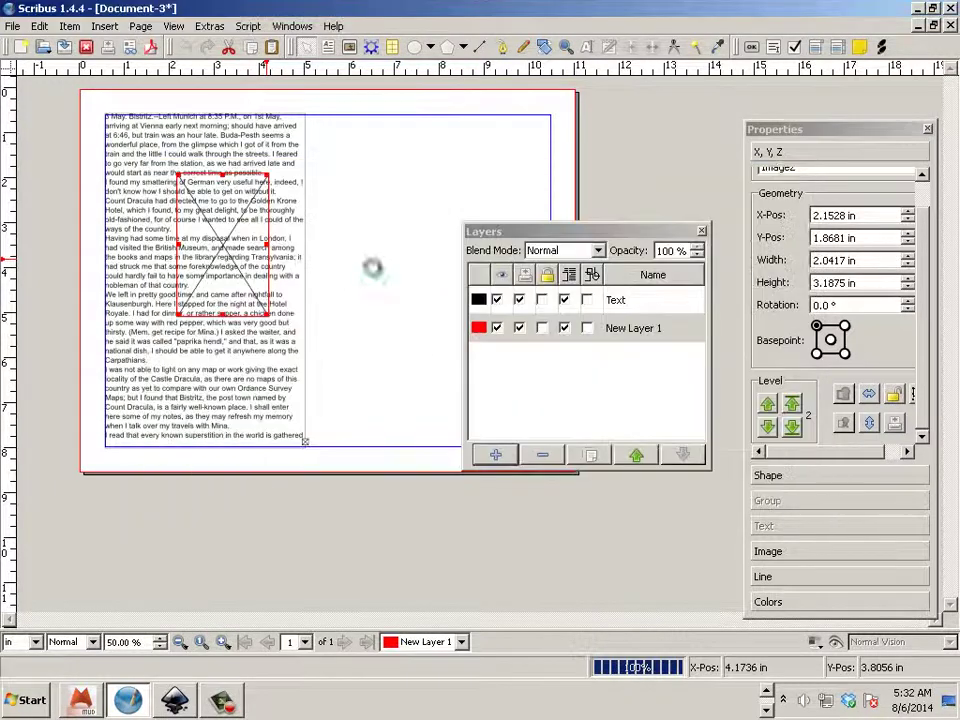
{"action": "right_click", "coordinate": [263, 209]}
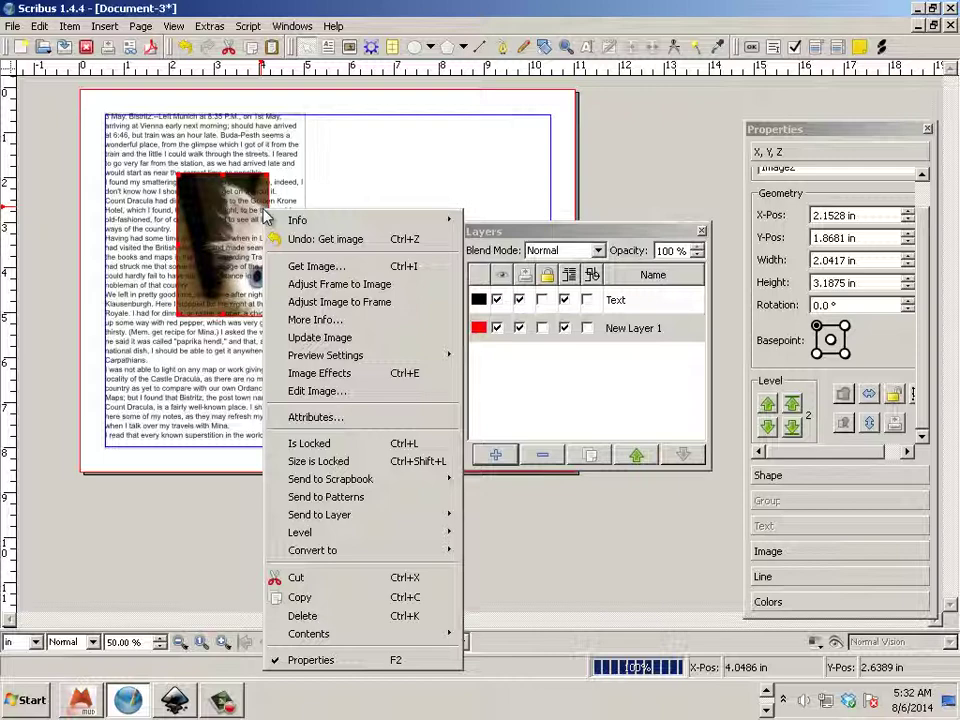
{"action": "left_click", "coordinate": [300, 303]}
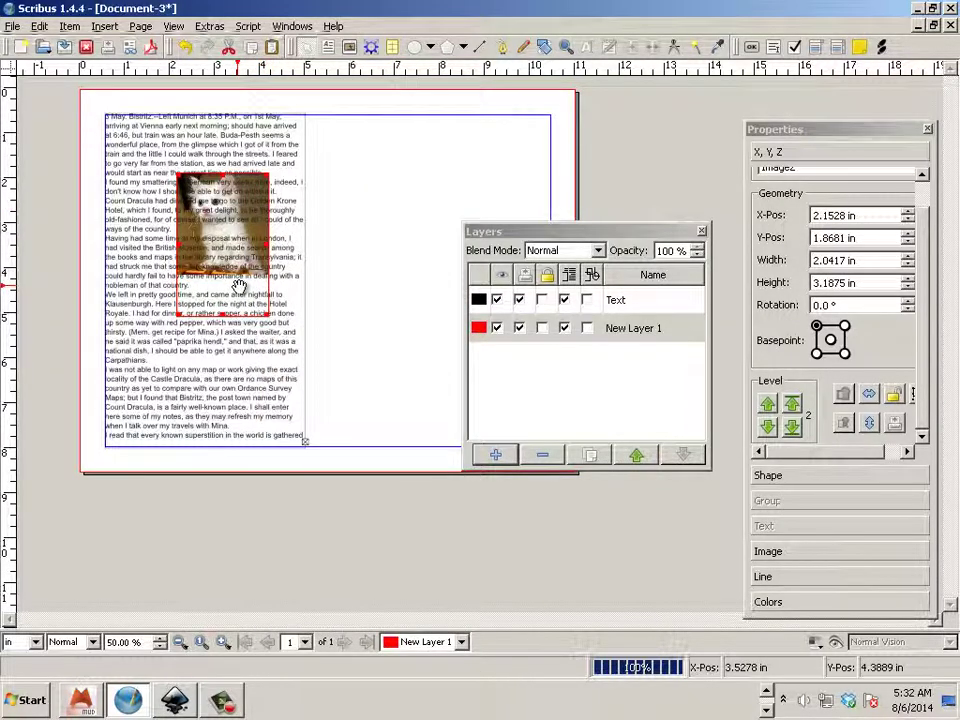
Shorten the image frame to about 2.28 in high so its lower edge meets the bottom of the photo
{"action": "scroll", "coordinate": [239, 287], "scroll_direction": "up", "scroll_amount": 2}
{"action": "scroll", "coordinate": [239, 287], "scroll_direction": "down", "scroll_amount": 1}
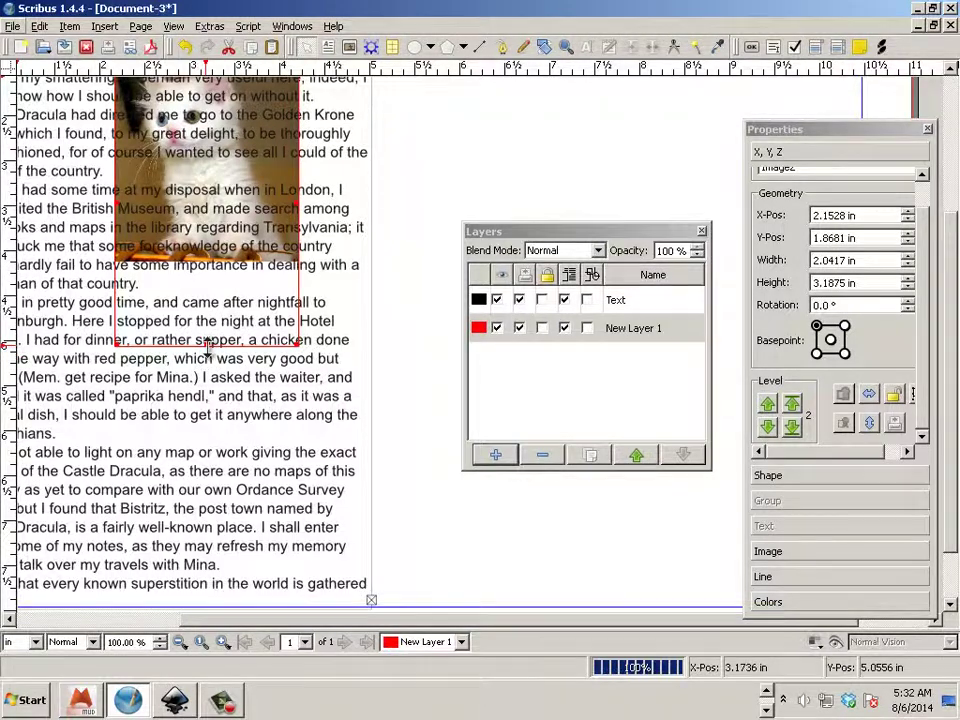
{"action": "left_click_drag", "start_coordinate": [208, 346], "coordinate": [210, 263]}
{"action": "scroll", "coordinate": [201, 285], "scroll_direction": "down", "scroll_amount": 1}
{"action": "scroll", "coordinate": [203, 285], "scroll_direction": "up", "scroll_amount": 4}
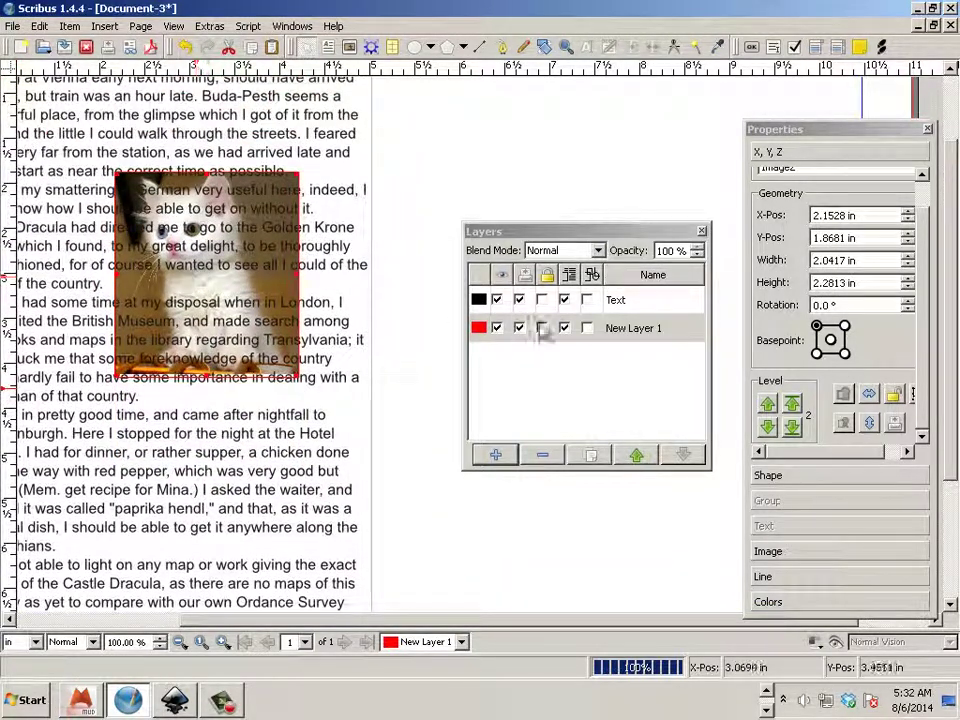
Make the Text layer the active layer
{"action": "left_click", "coordinate": [637, 310]}
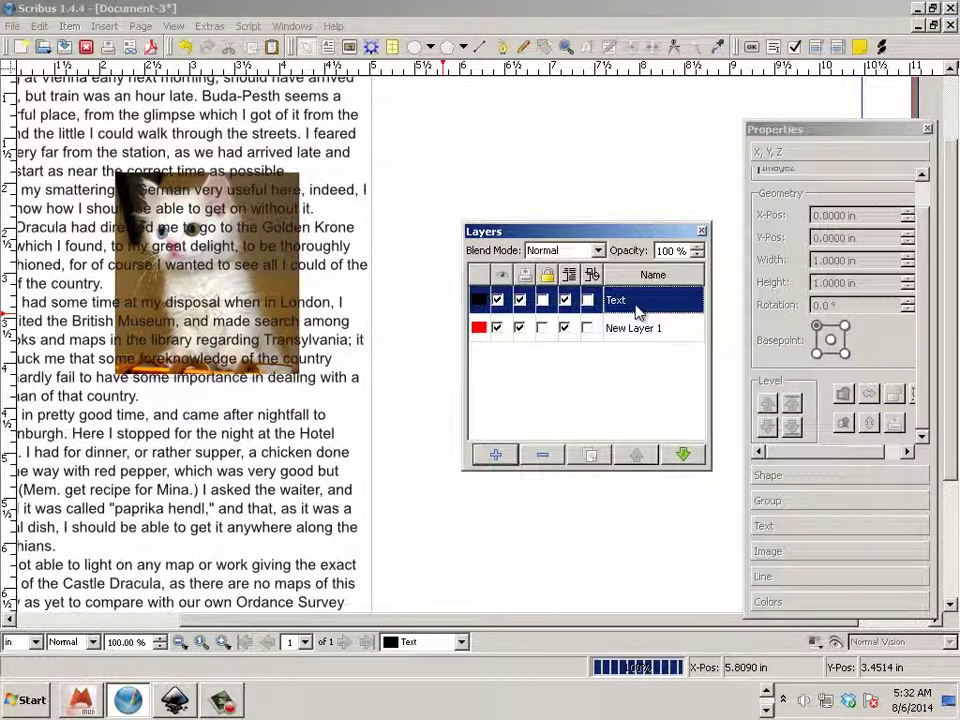
Draw a Bezier curve outline around the kitten photo, about 2.15 in wide and 2.70 in high
{"action": "left_click", "coordinate": [105, 27]}
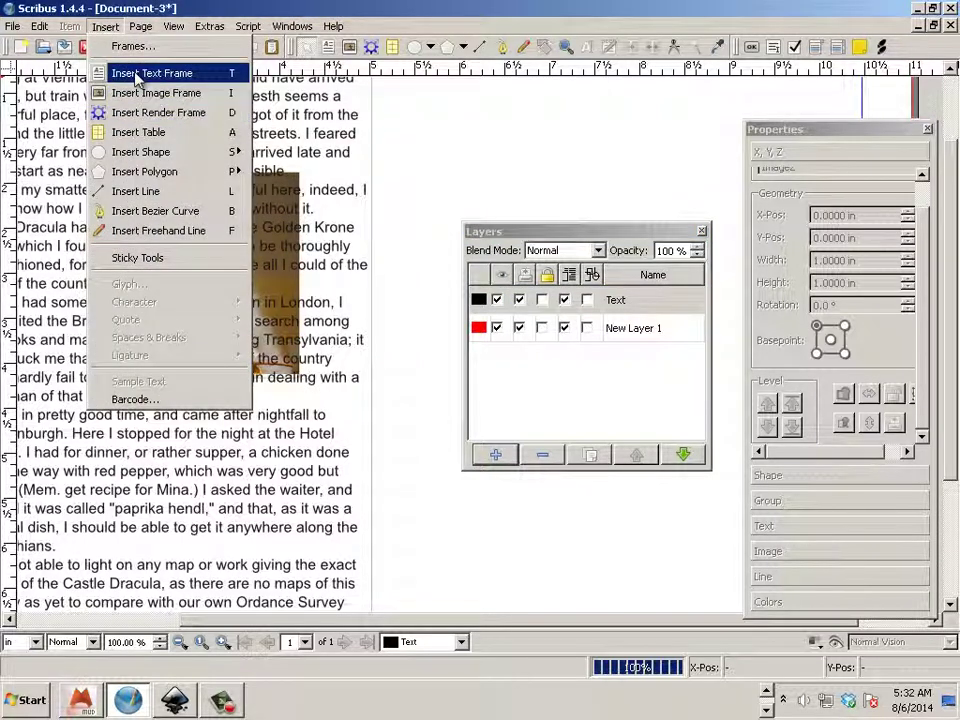
{"action": "mouse_move", "coordinate": [142, 161]}
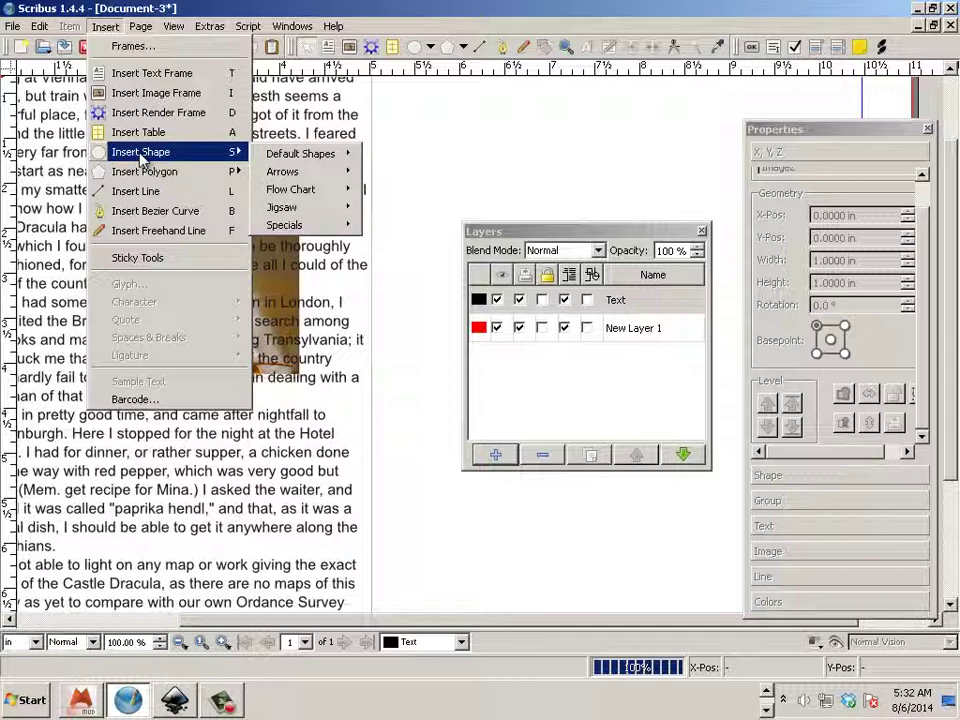
{"action": "left_click", "coordinate": [155, 211]}
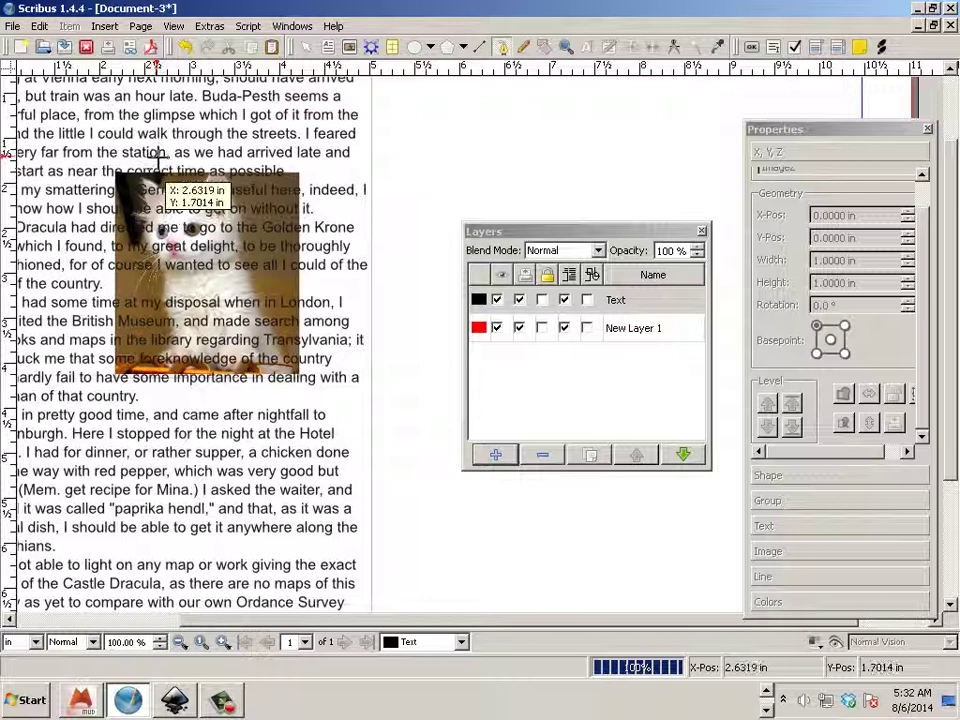
{"action": "left_click", "coordinate": [164, 153]}
{"action": "left_click", "coordinate": [205, 150]}
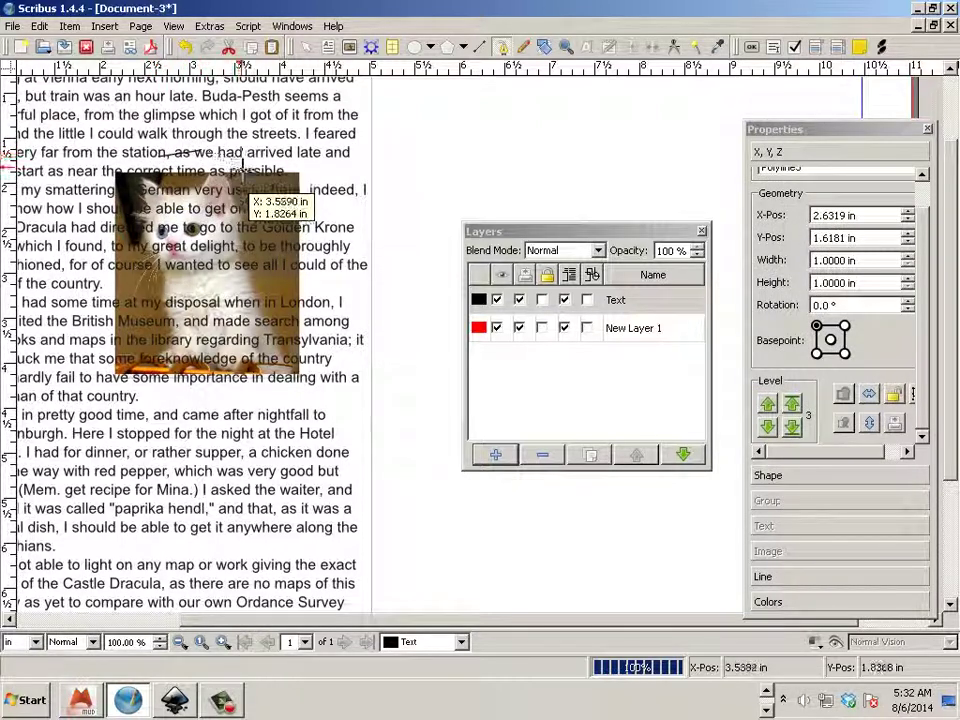
{"action": "left_click", "coordinate": [241, 169]}
{"action": "left_click_drag", "start_coordinate": [252, 222], "coordinate": [303, 383]}
{"action": "left_click", "coordinate": [302, 386]}
{"action": "left_click", "coordinate": [259, 392]}
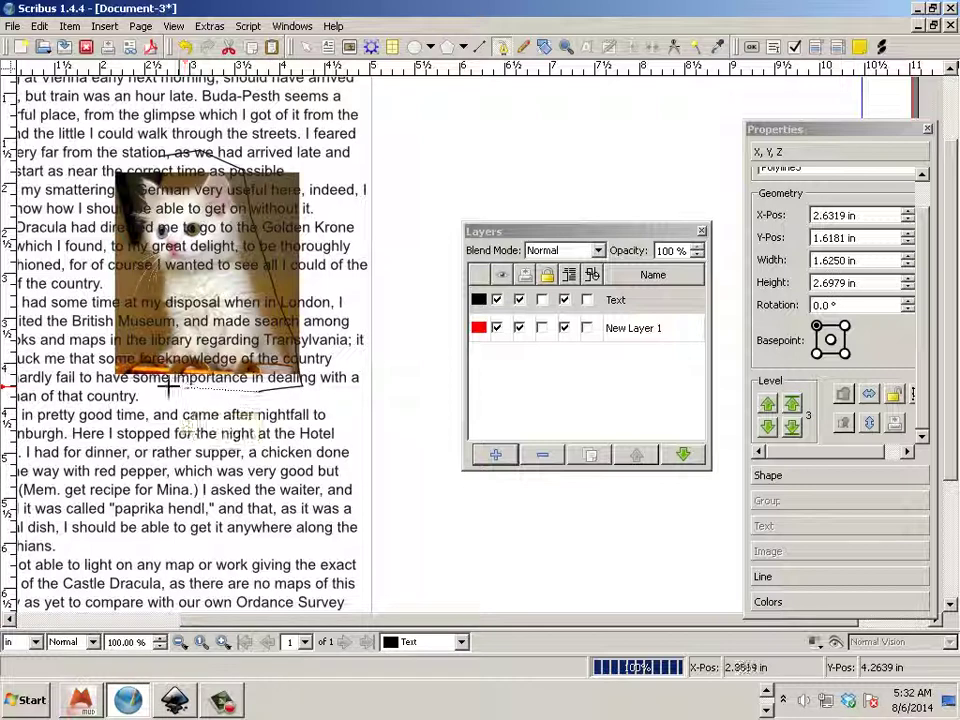
{"action": "left_click", "coordinate": [110, 382]}
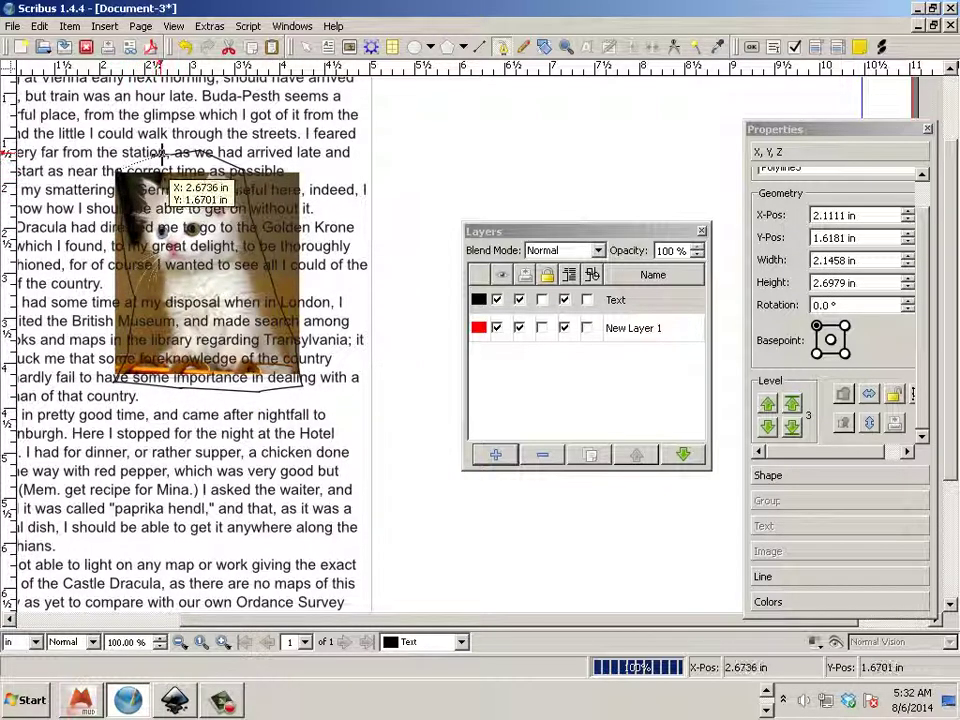
{"action": "right_click", "coordinate": [152, 218]}
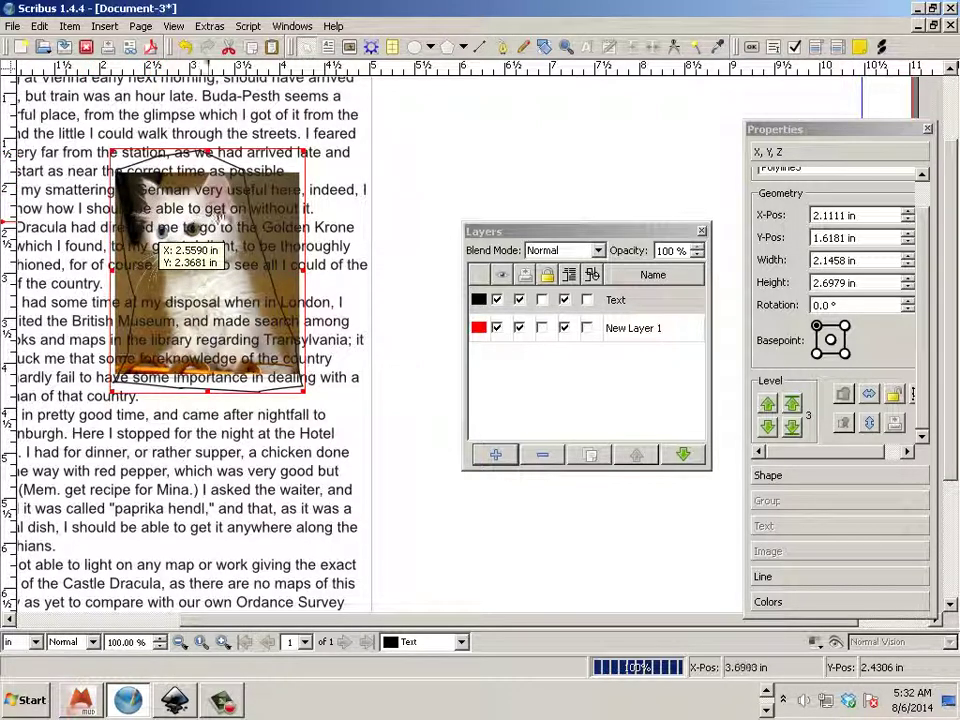
Open the line properties of the Bezier outline and check its line type and end arrow options, keeping the solid line and None
{"action": "right_click", "coordinate": [258, 236]}
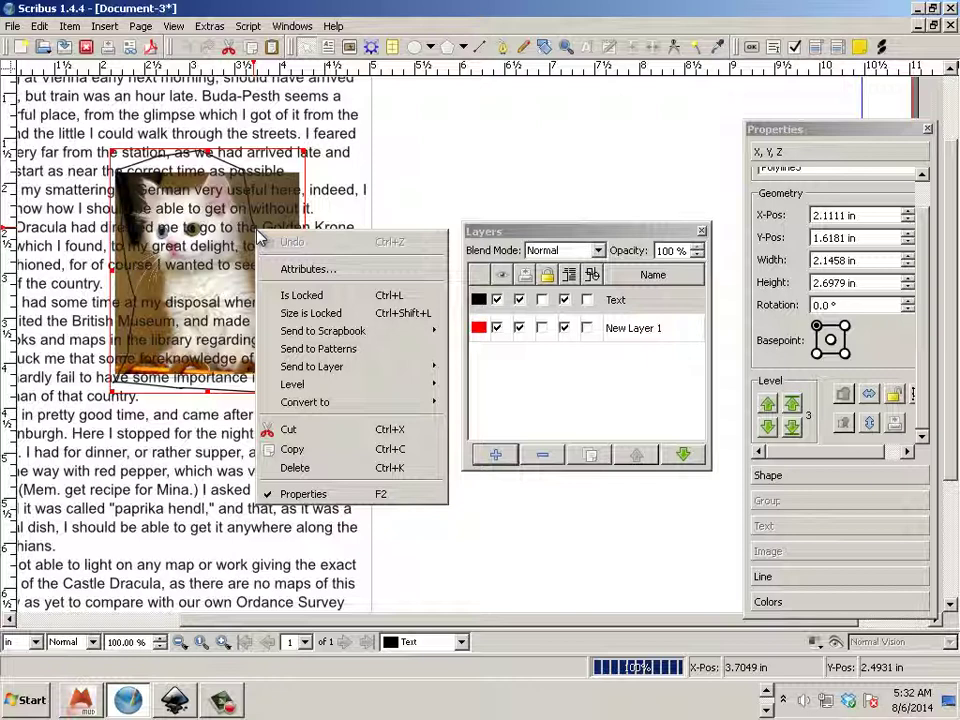
{"action": "left_click", "coordinate": [797, 525]}
{"action": "left_click", "coordinate": [764, 577]}
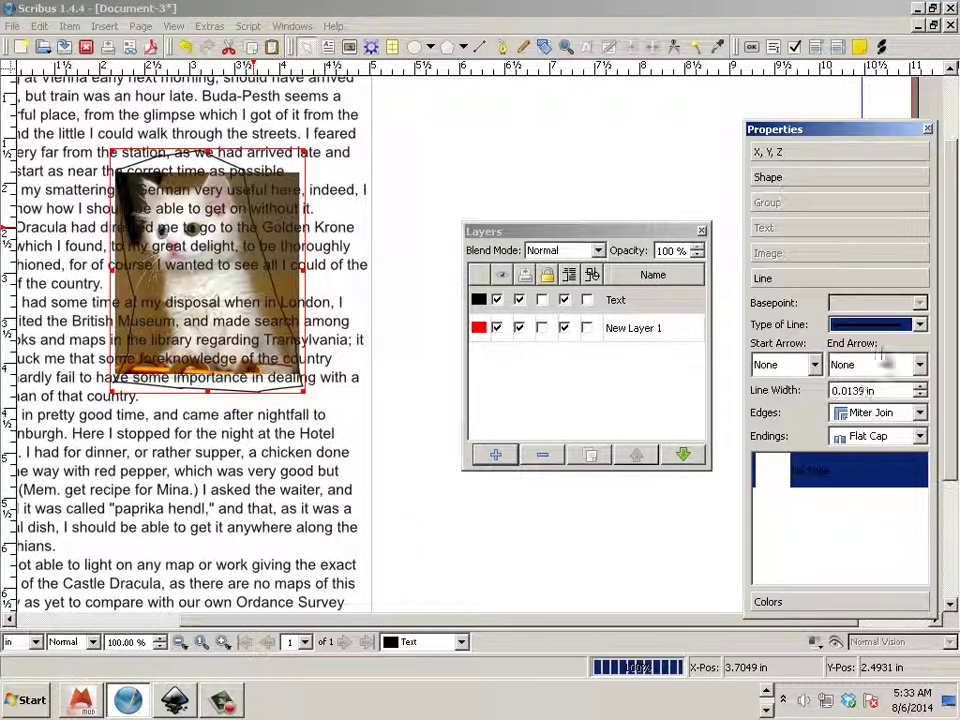
{"action": "left_click", "coordinate": [918, 326]}
{"action": "left_click", "coordinate": [918, 326]}
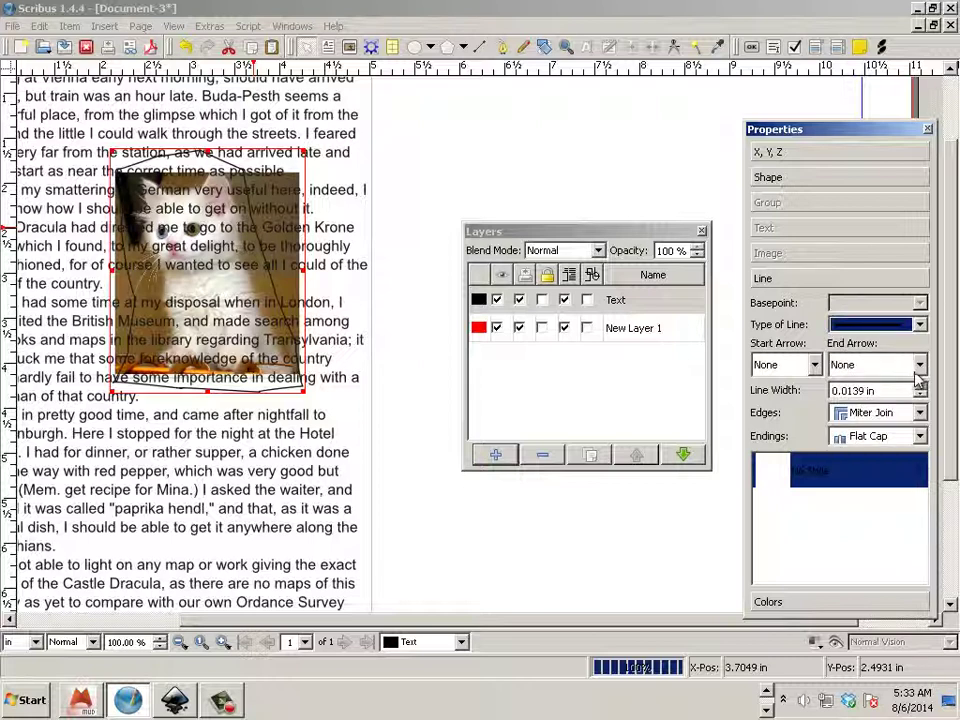
{"action": "left_click", "coordinate": [919, 365]}
{"action": "left_click", "coordinate": [881, 360]}
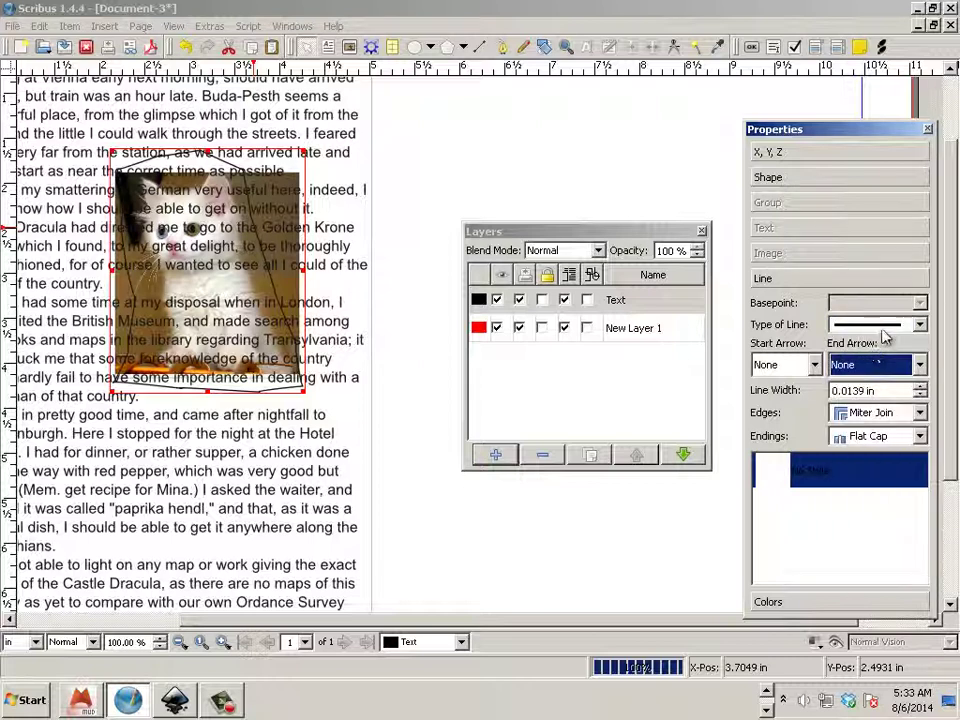
{"action": "left_click", "coordinate": [918, 325]}
{"action": "left_click", "coordinate": [913, 323]}
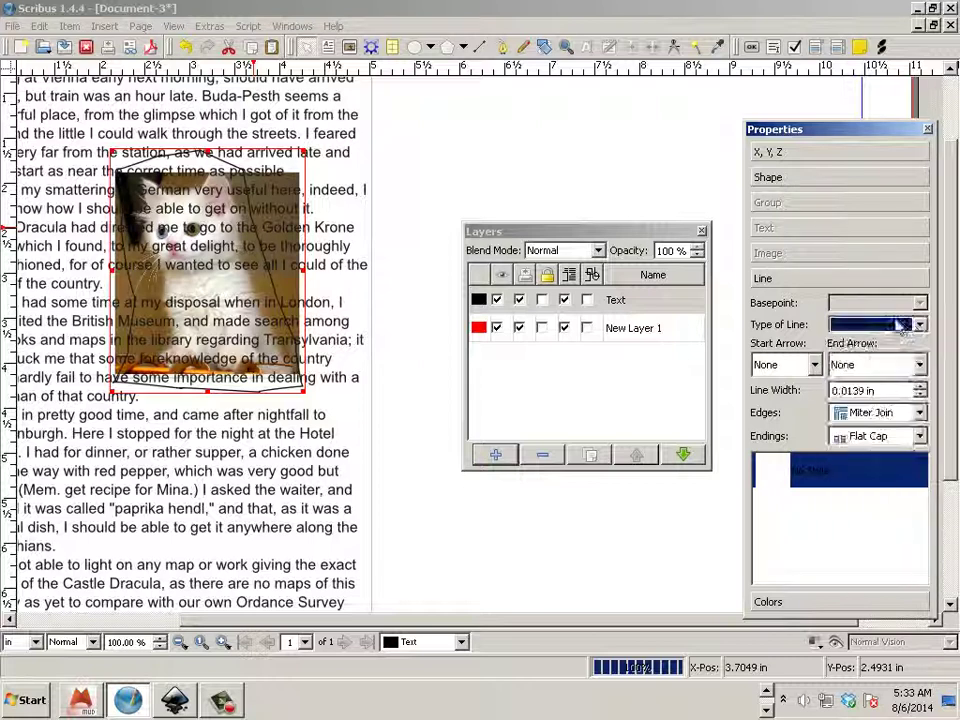
Set the Bezier outline's line width to Hairline and look through its available line types
{"action": "left_click", "coordinate": [921, 395]}
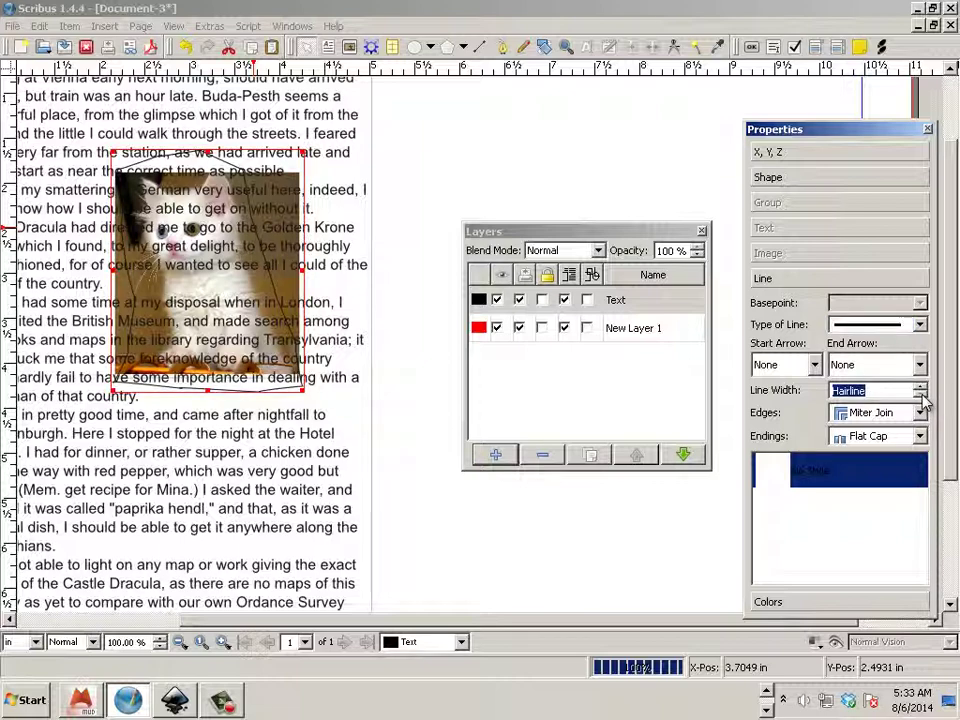
{"action": "left_click", "coordinate": [919, 386]}
{"action": "left_click", "coordinate": [919, 386]}
{"action": "left_click", "coordinate": [920, 386]}
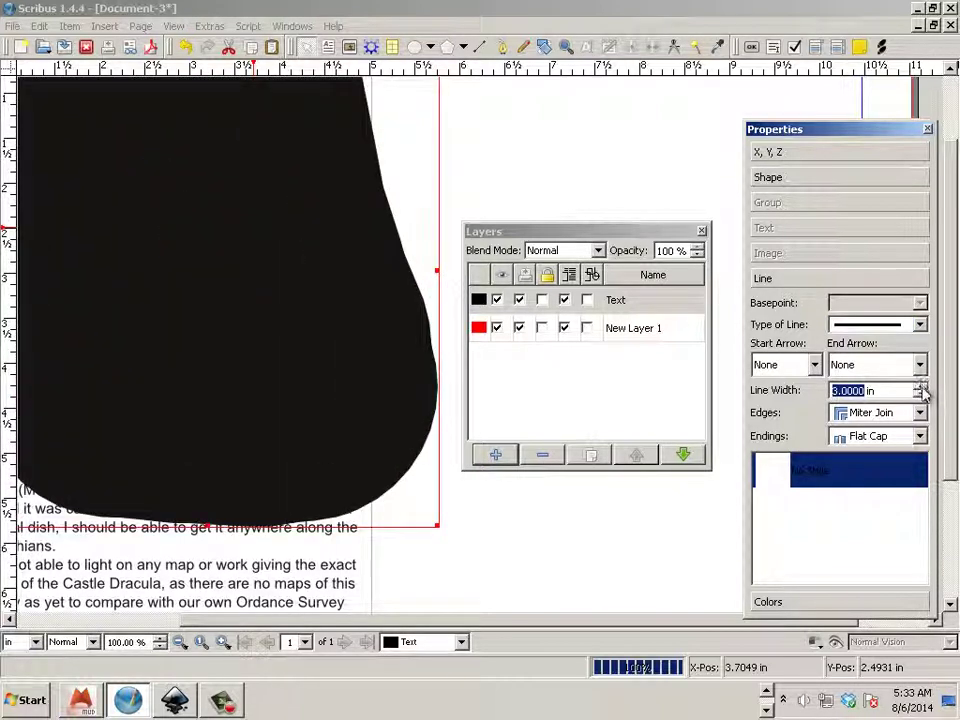
{"action": "scroll", "coordinate": [925, 395], "scroll_direction": "down", "scroll_amount": 3}
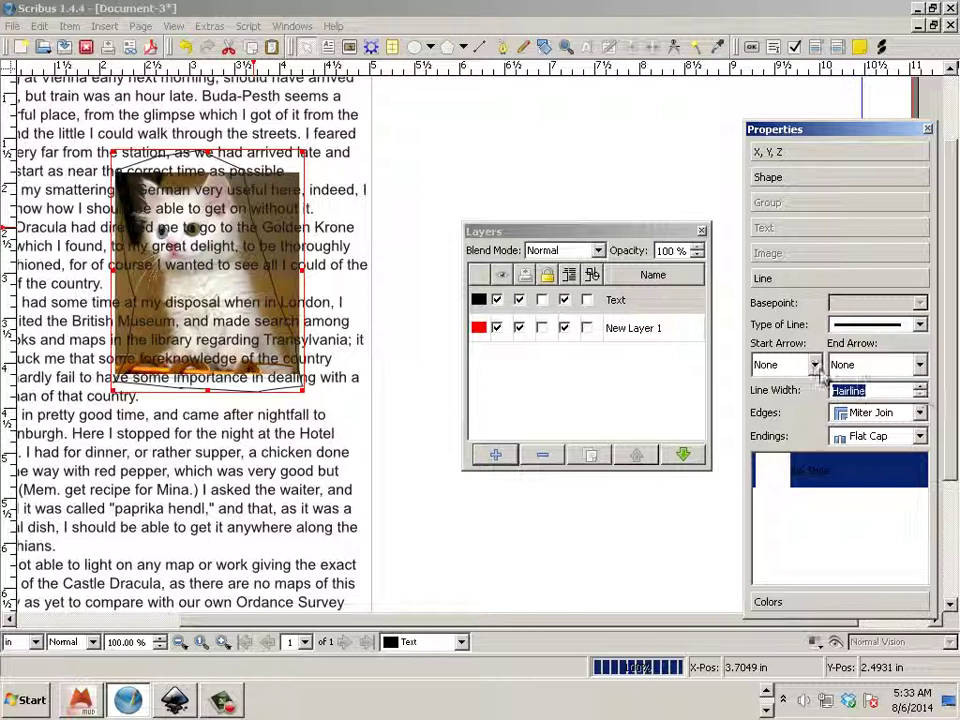
{"action": "left_click", "coordinate": [889, 390]}
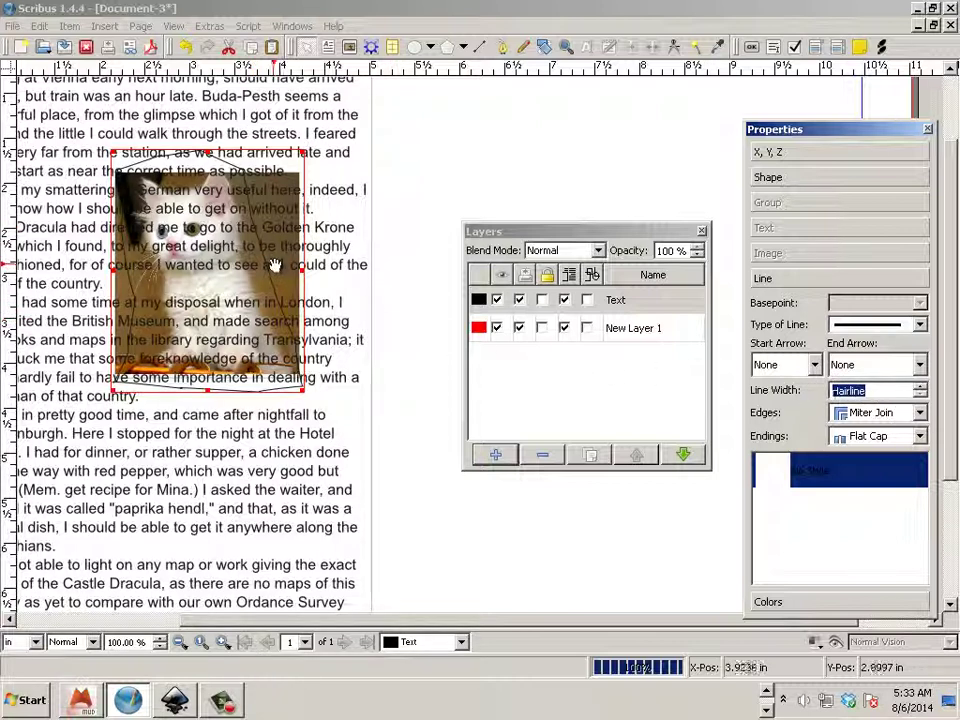
{"action": "left_click", "coordinate": [915, 324]}
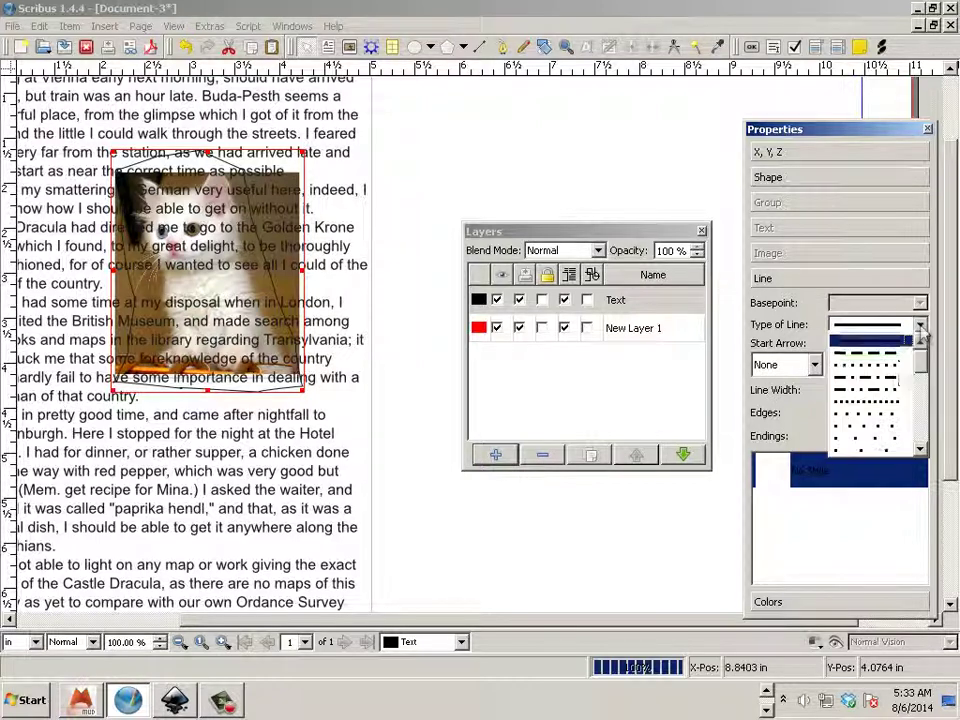
{"action": "left_click_drag", "start_coordinate": [922, 360], "coordinate": [922, 330]}
{"action": "left_click", "coordinate": [834, 302]}
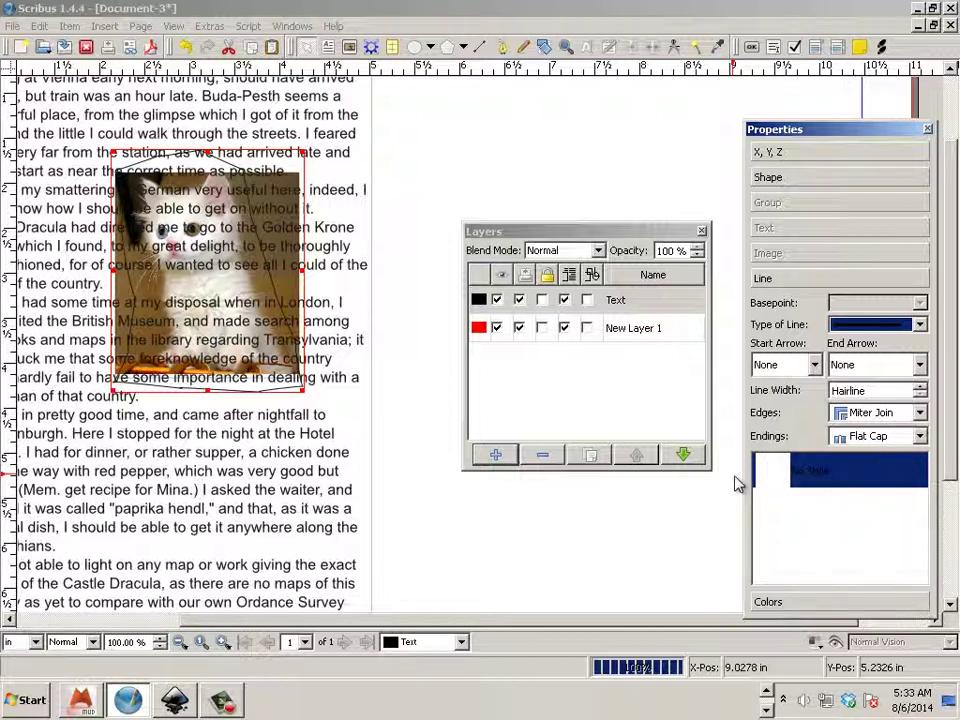
Delete the Bezier outline around the kitten
{"action": "left_click", "coordinate": [388, 273]}
{"action": "left_click", "coordinate": [282, 316]}
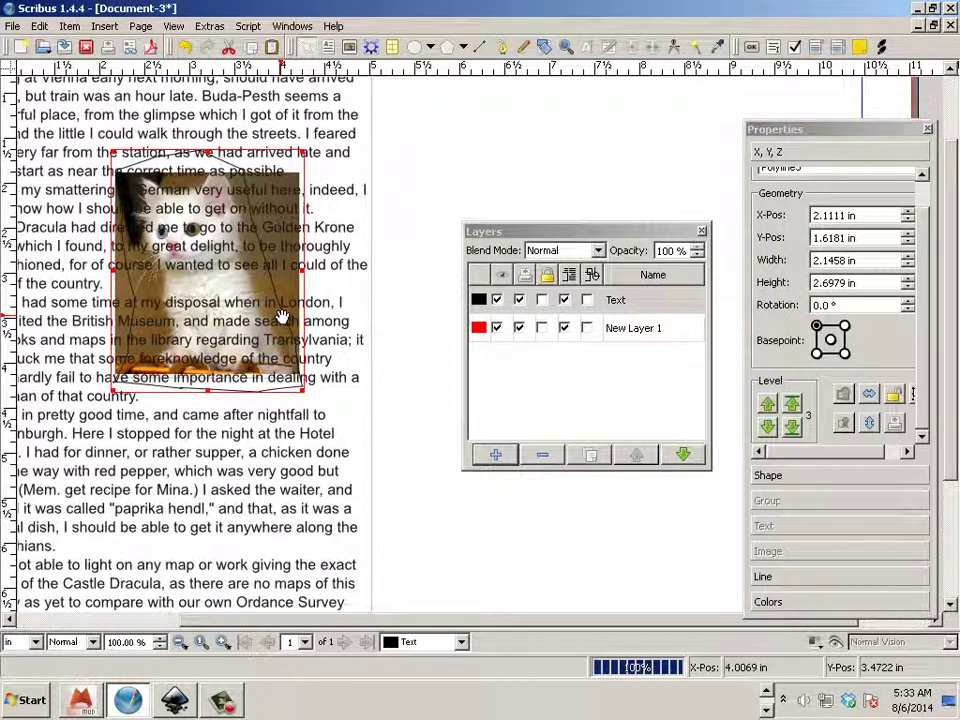
{"action": "key", "text": "Delete"}
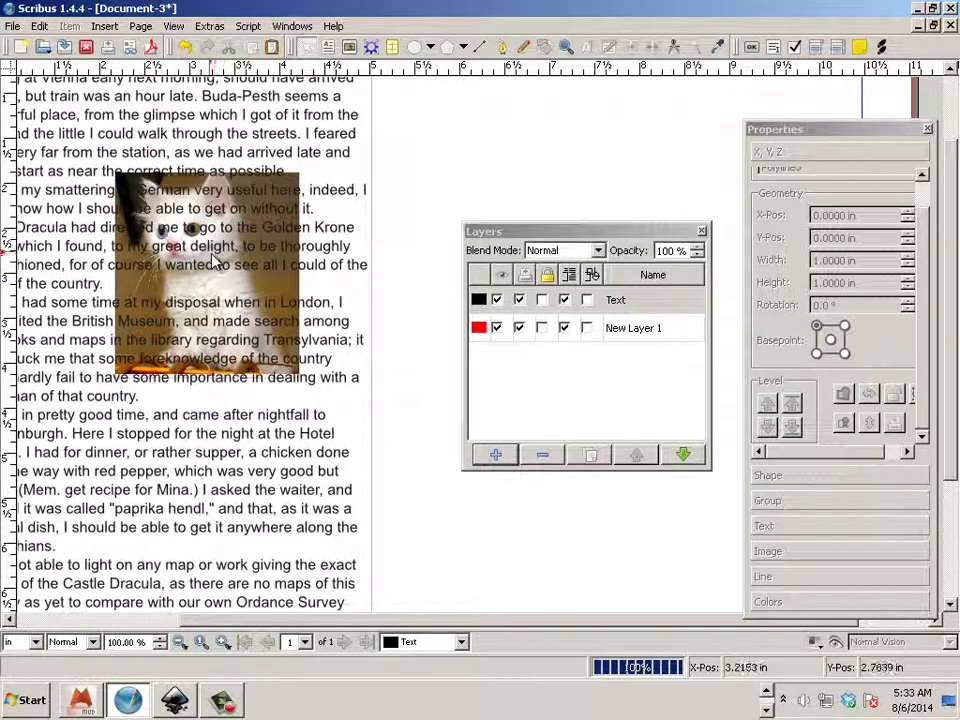
Draw a second image frame about 2.06 in wide and 2.56 in high over the kitten photo, on the Text layer
{"action": "left_click", "coordinate": [139, 27]}
{"action": "mouse_move", "coordinate": [104, 27]}
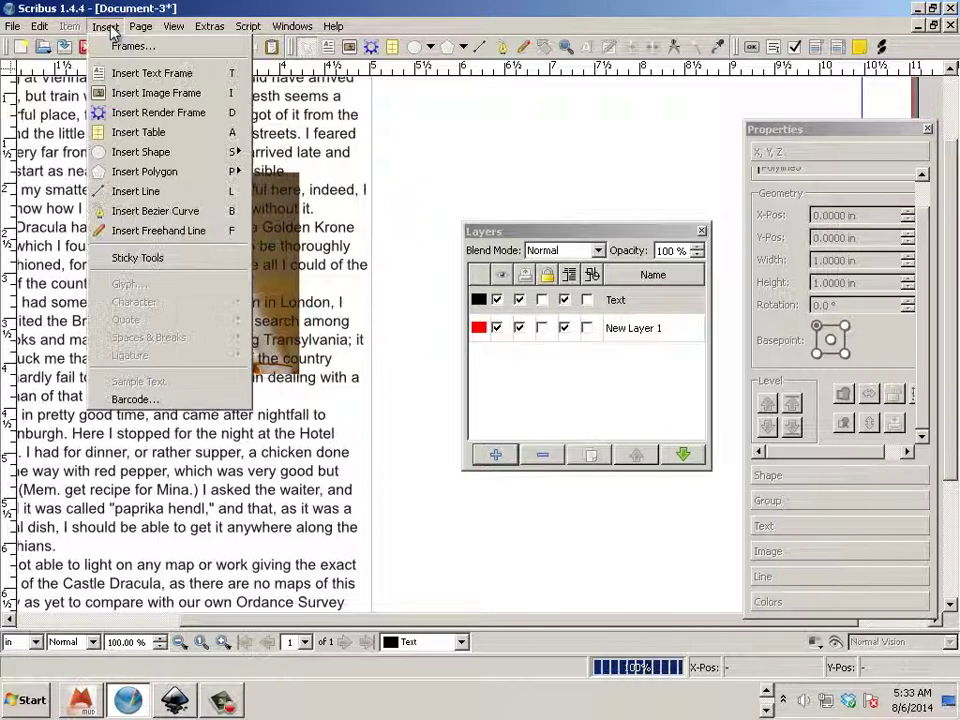
{"action": "left_click", "coordinate": [137, 97]}
{"action": "left_click_drag", "start_coordinate": [125, 170], "coordinate": [306, 385]}
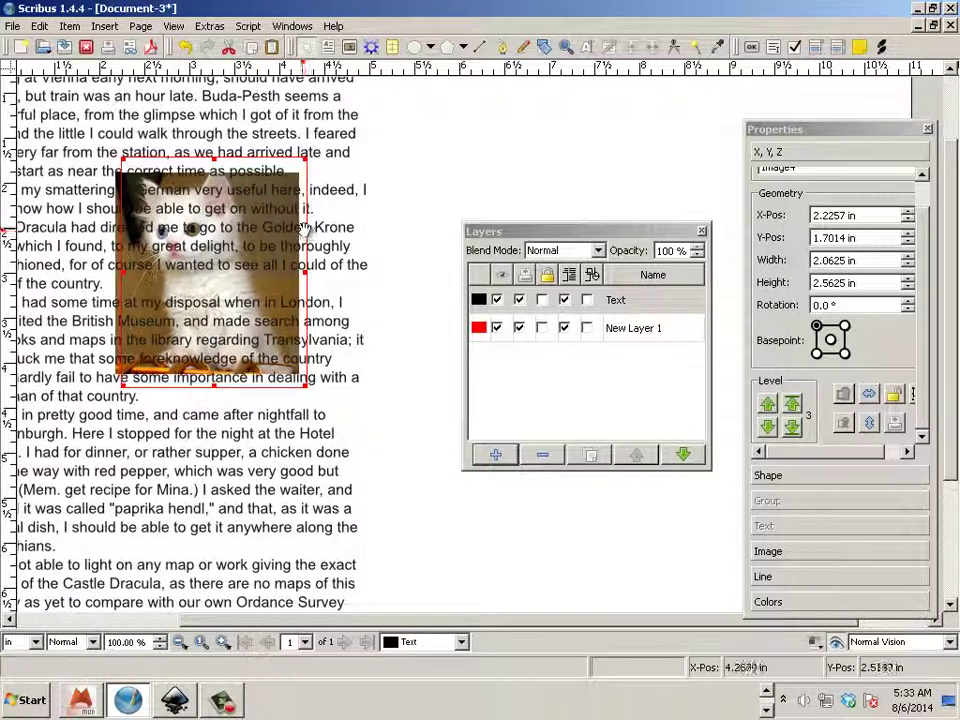
Set the text flow around the new empty image frame to Use Contour Line
{"action": "left_click", "coordinate": [380, 247]}
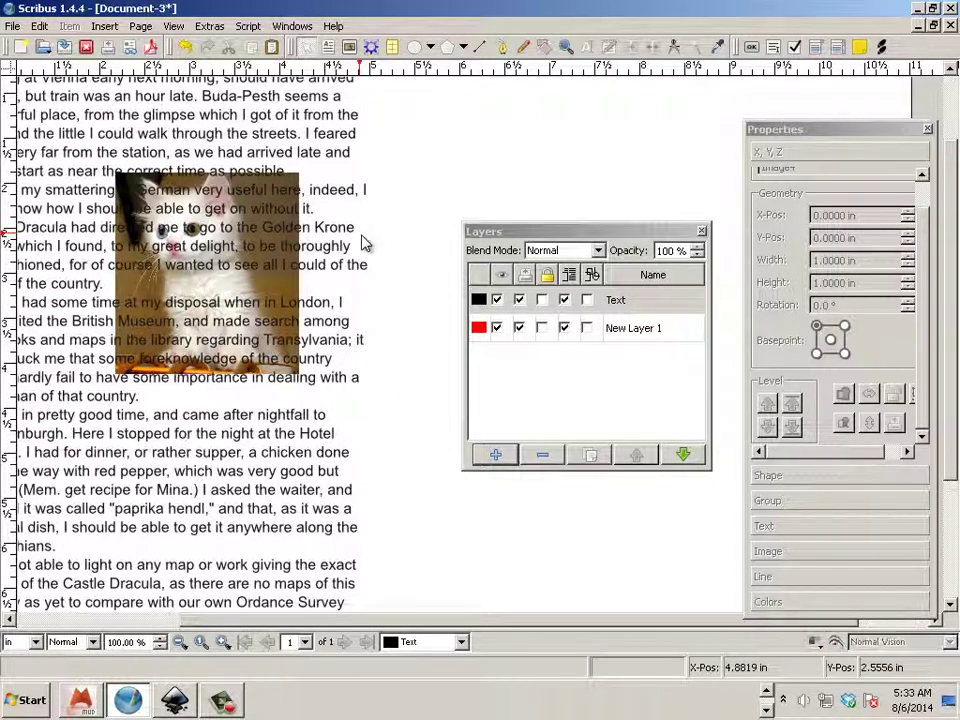
{"action": "left_click", "coordinate": [304, 186]}
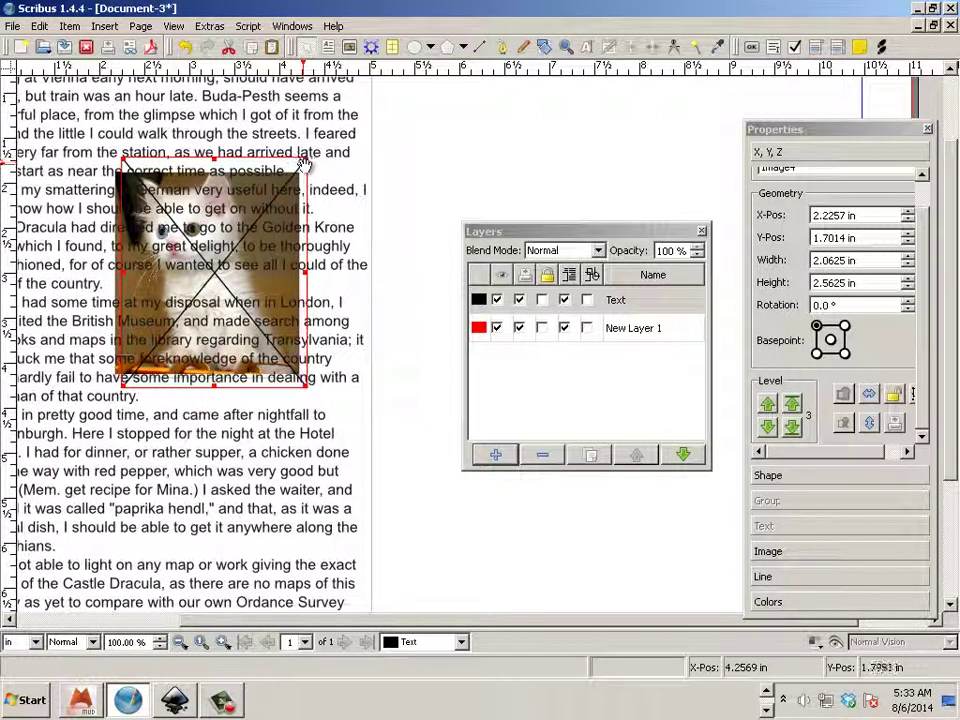
{"action": "right_click", "coordinate": [305, 170]}
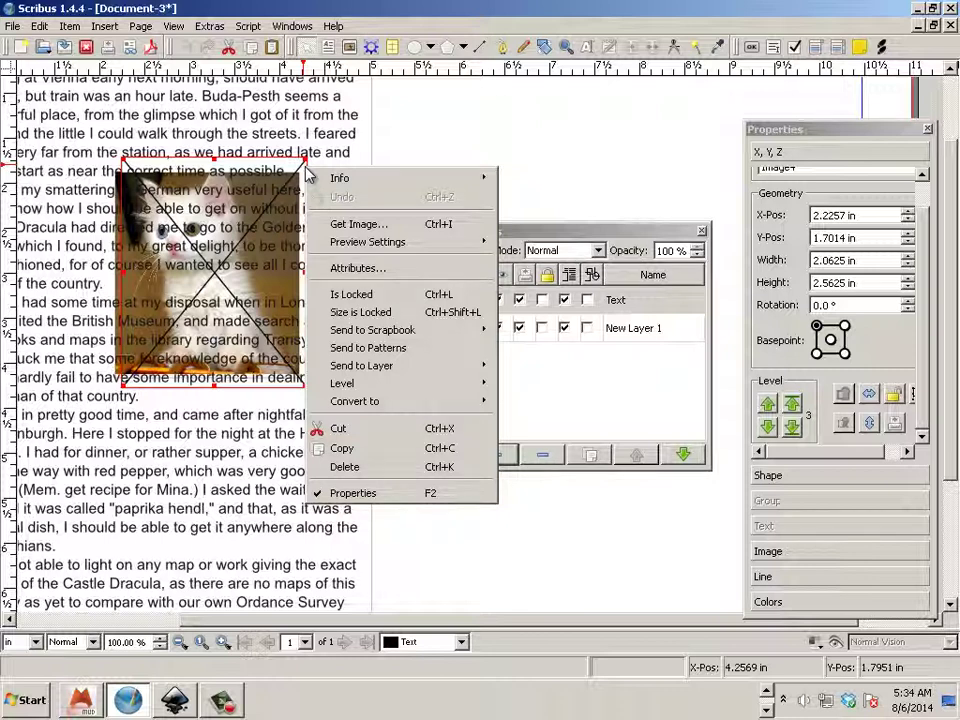
{"action": "left_click", "coordinate": [786, 484]}
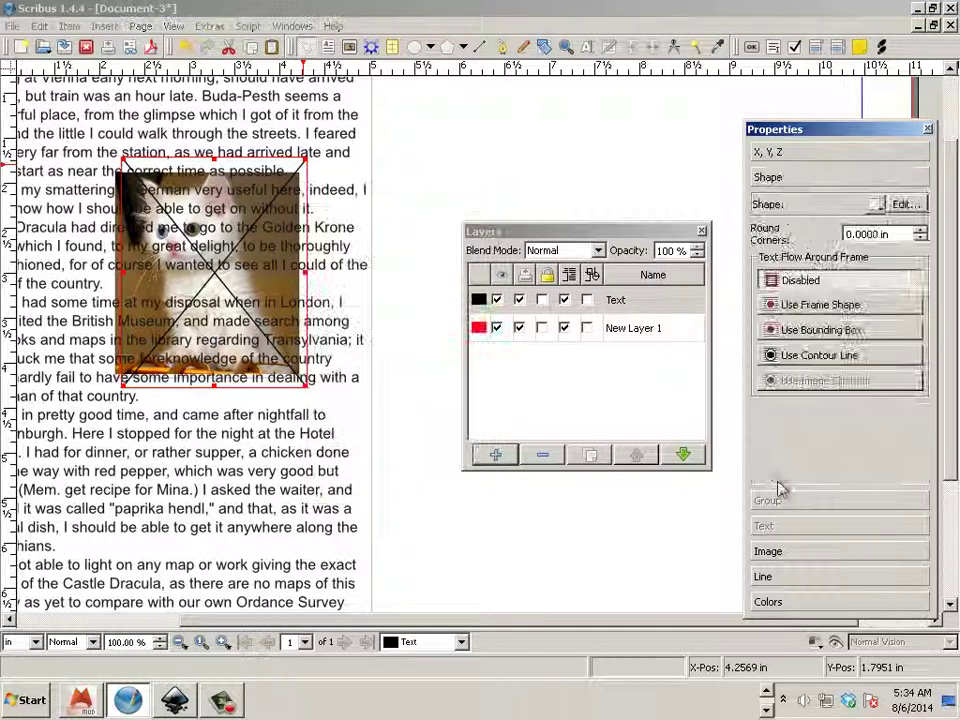
{"action": "left_click", "coordinate": [771, 356]}
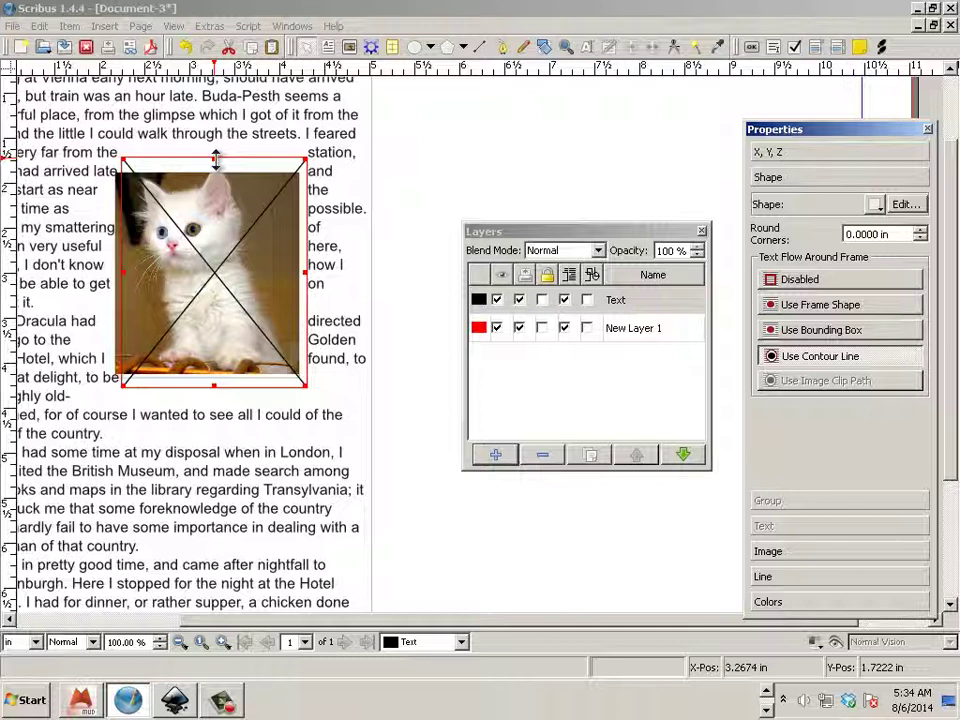
Enable contour line editing for the empty frame and move its upper-right node down to about X 2.17 in, Y 0.89 in
{"action": "left_click", "coordinate": [904, 206]}
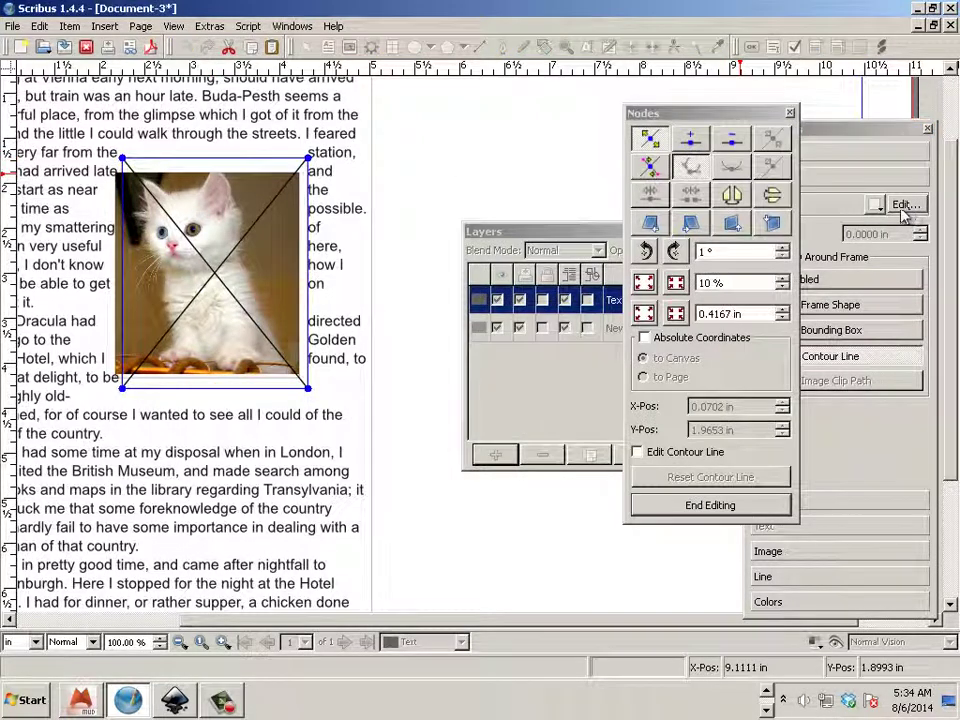
{"action": "left_click", "coordinate": [638, 453]}
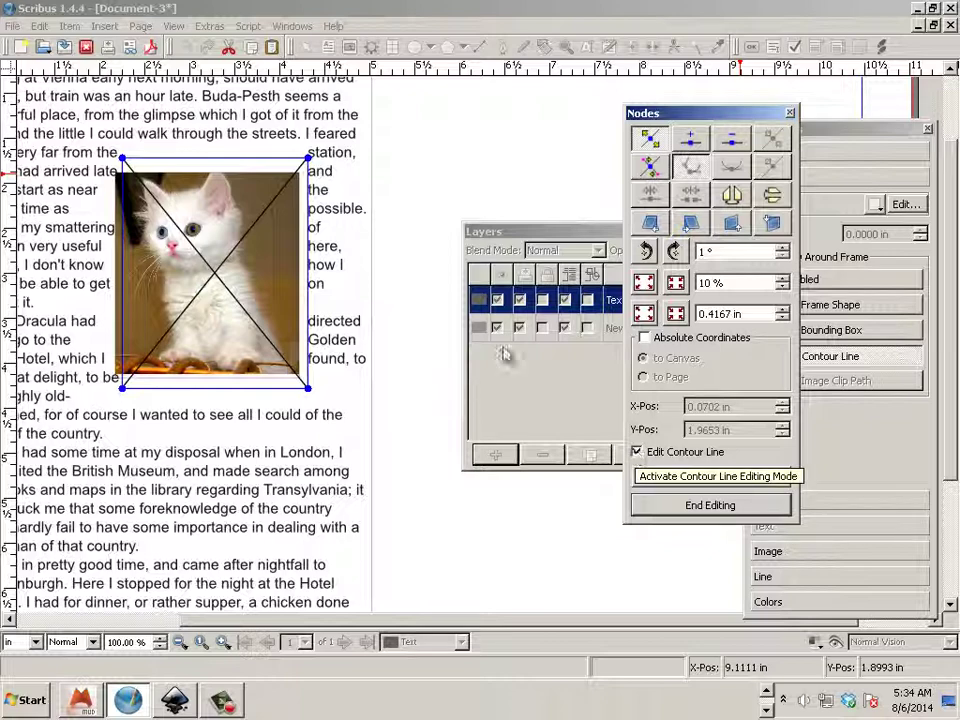
{"action": "left_click_drag", "start_coordinate": [307, 159], "coordinate": [316, 238]}
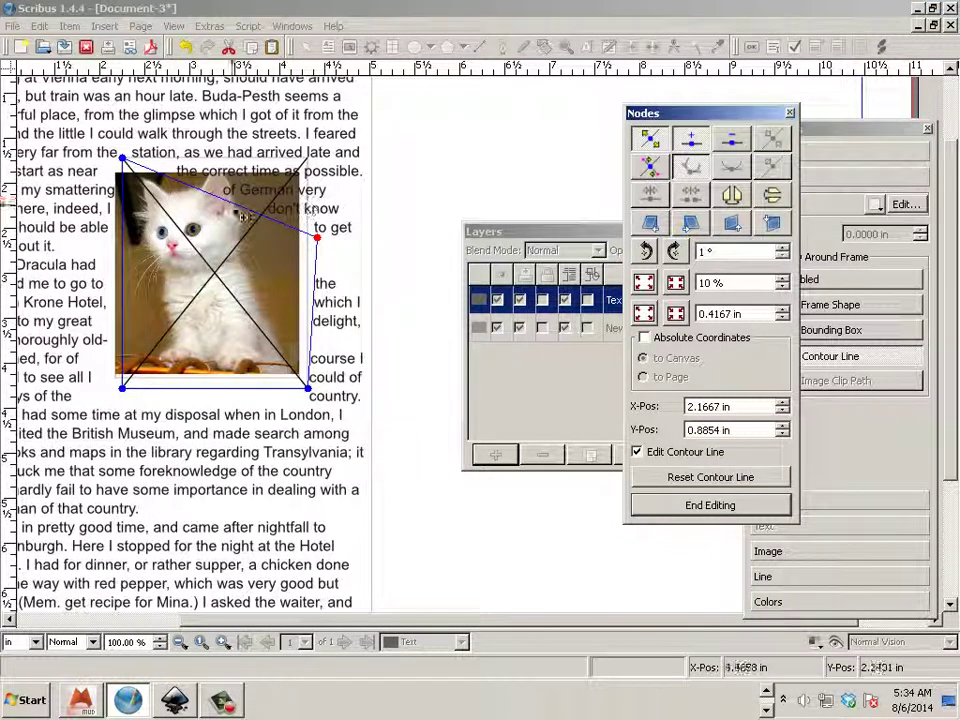
Add nodes to the contour line: three on the slanted upper edge, two on the right edge, three along the bottom and three on the left
{"action": "left_click", "coordinate": [259, 213]}
{"action": "left_click", "coordinate": [208, 193]}
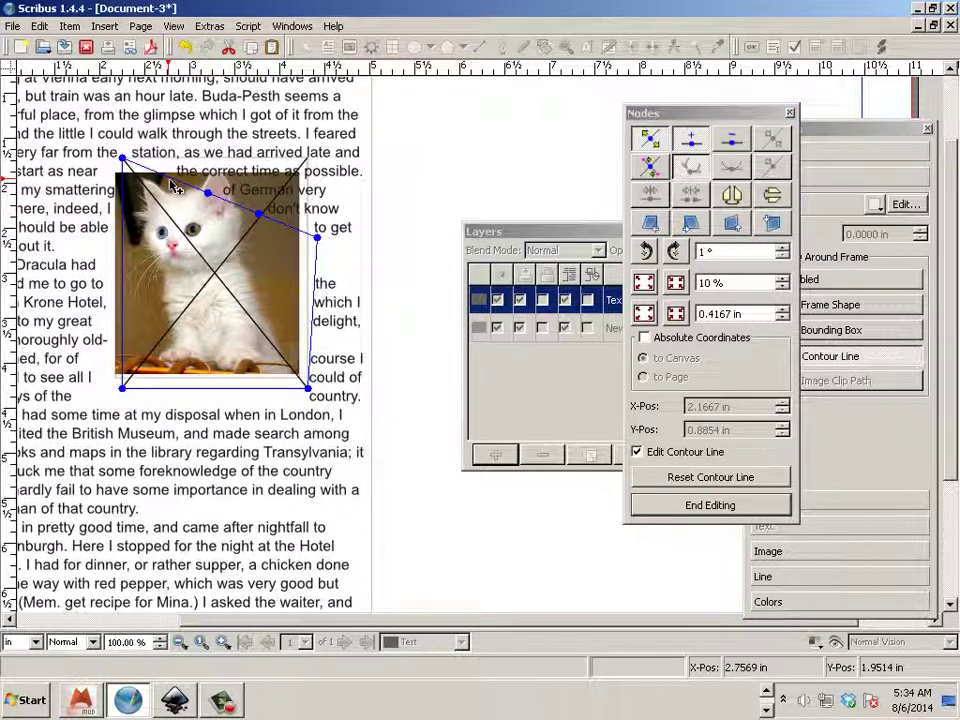
{"action": "left_click", "coordinate": [171, 179]}
{"action": "left_click", "coordinate": [316, 283]}
{"action": "left_click", "coordinate": [312, 323]}
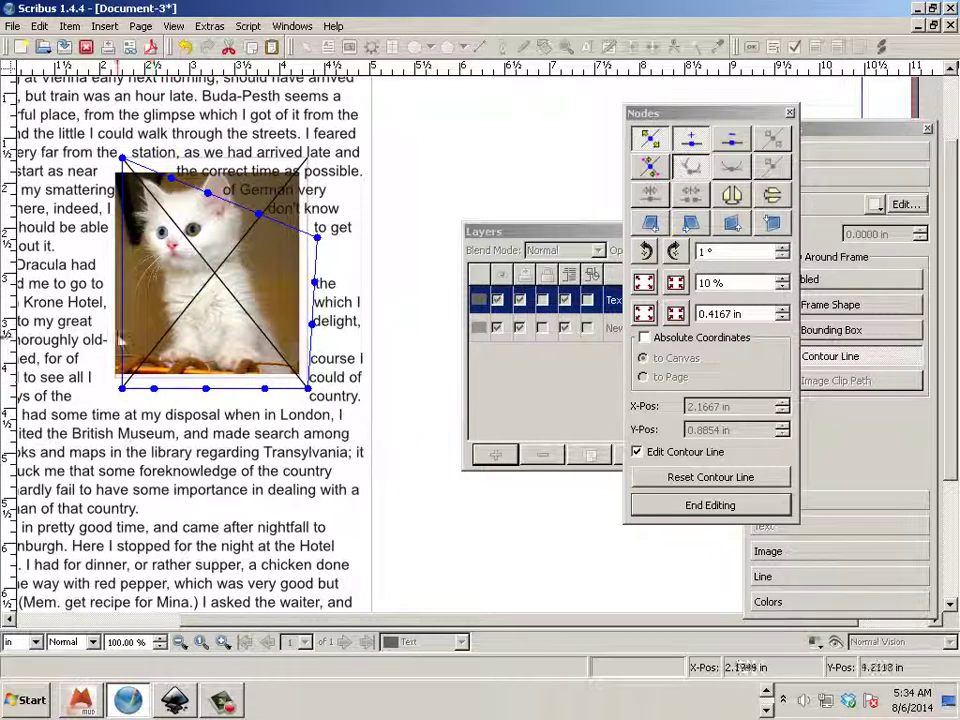
{"action": "left_click", "coordinate": [123, 331]}
{"action": "left_click", "coordinate": [123, 284]}
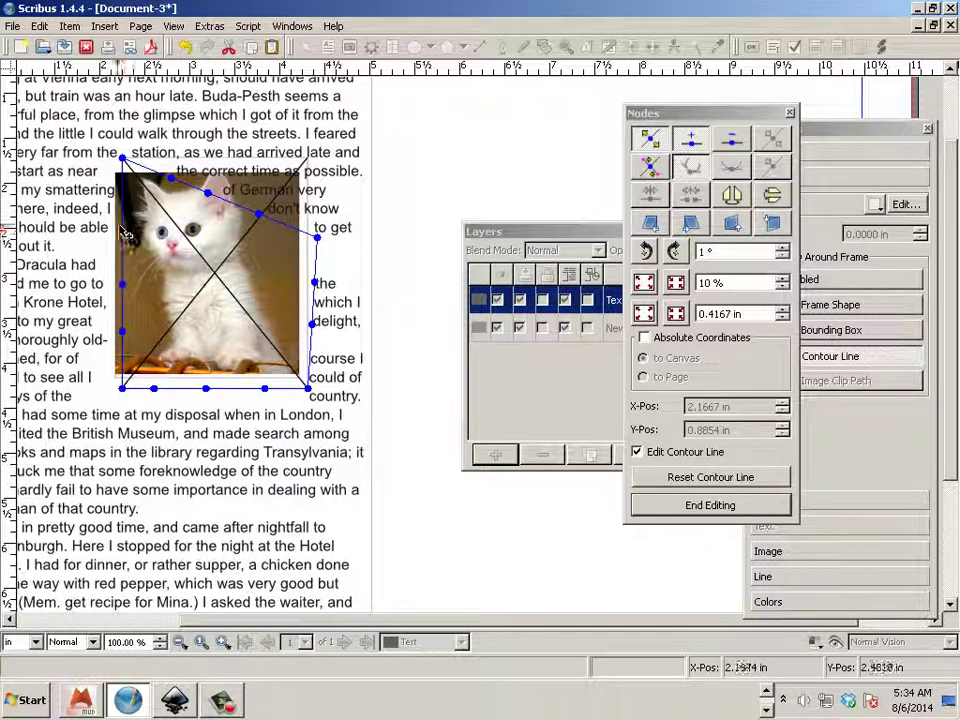
{"action": "left_click", "coordinate": [123, 225]}
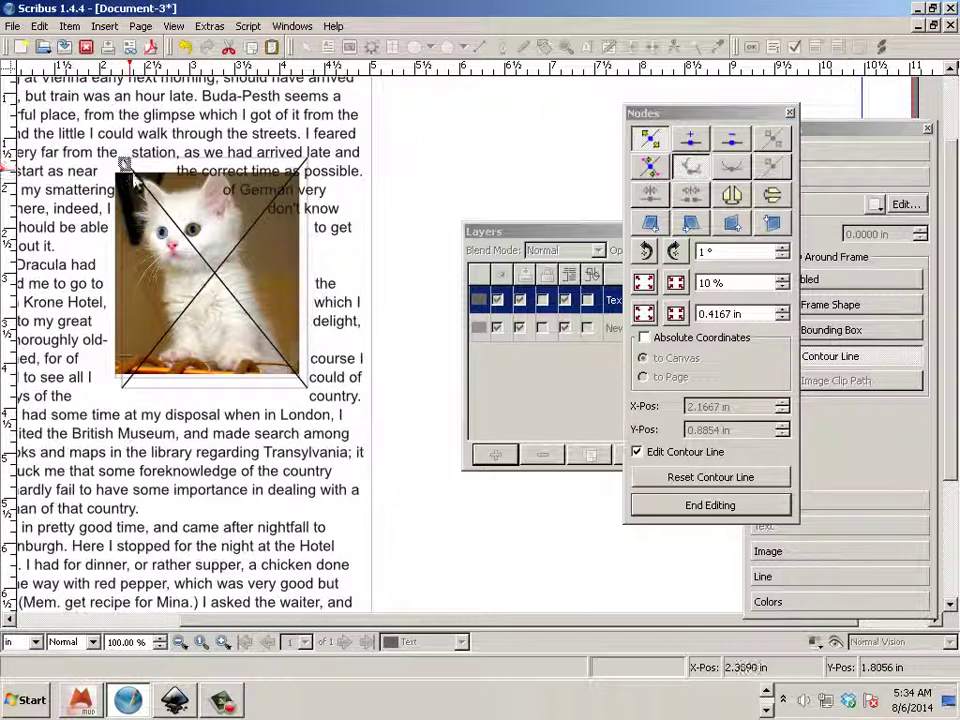
Move the contour nodes on the upper and right edges in along the kitten's head and back, and raise the lower-right nodes to its feet
{"action": "left_click_drag", "start_coordinate": [121, 158], "coordinate": [248, 204]}
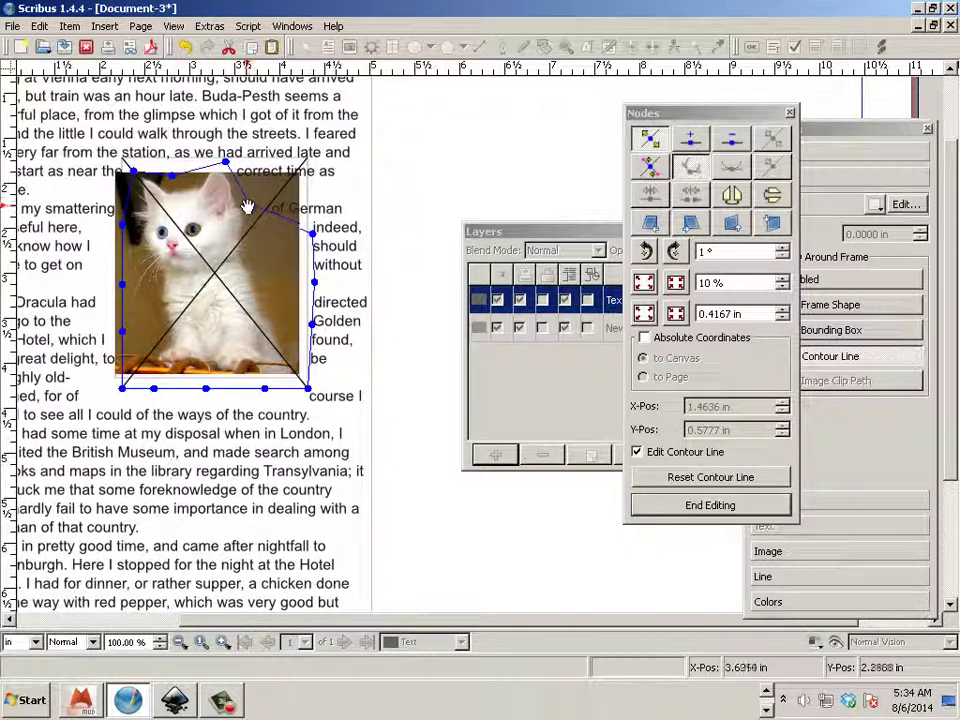
{"action": "left_click_drag", "start_coordinate": [312, 230], "coordinate": [263, 381]}
{"action": "left_click", "coordinate": [312, 319]}
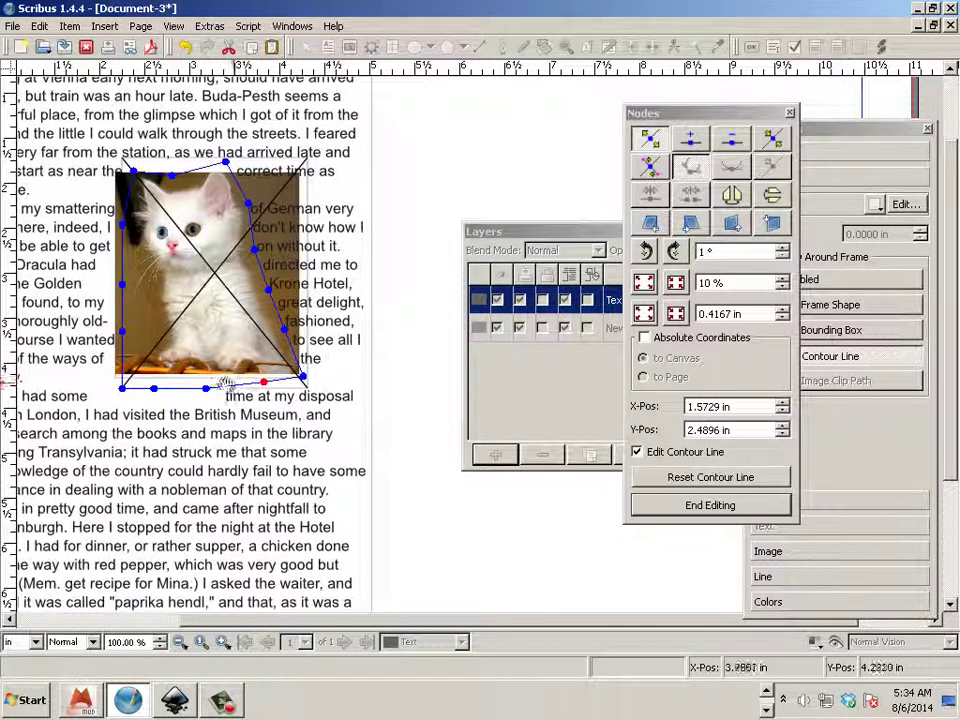
Fit the remaining lower and left contour nodes to the kitten's body, move the upper-left node to about X -0.02 in, Y 0.08 in, and finish editing
{"action": "left_click_drag", "start_coordinate": [206, 388], "coordinate": [137, 272]}
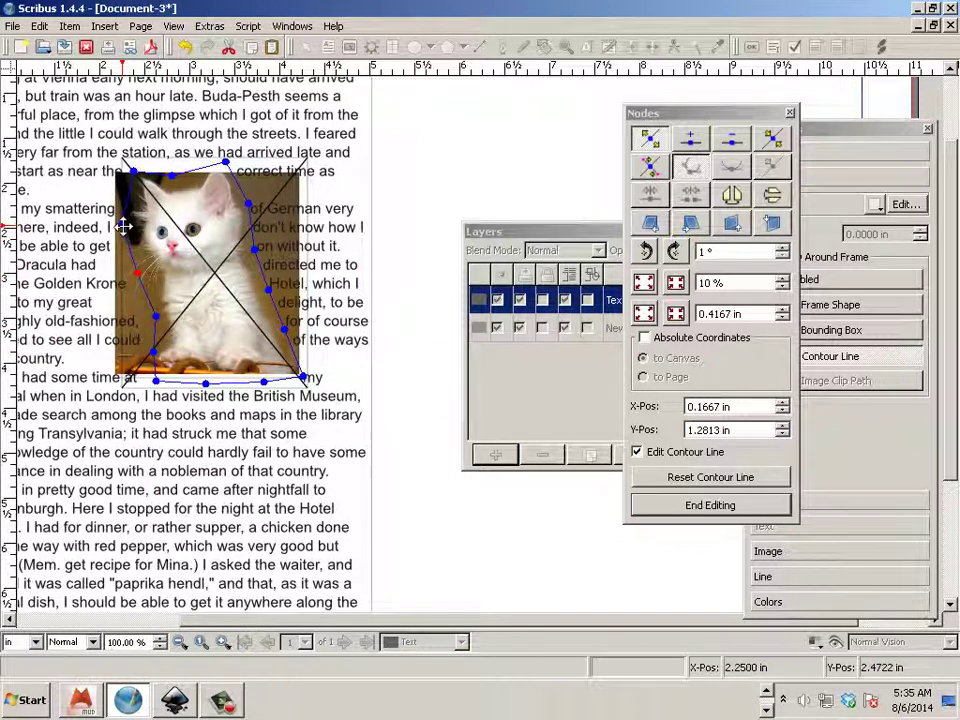
{"action": "left_click_drag", "start_coordinate": [122, 227], "coordinate": [124, 225]}
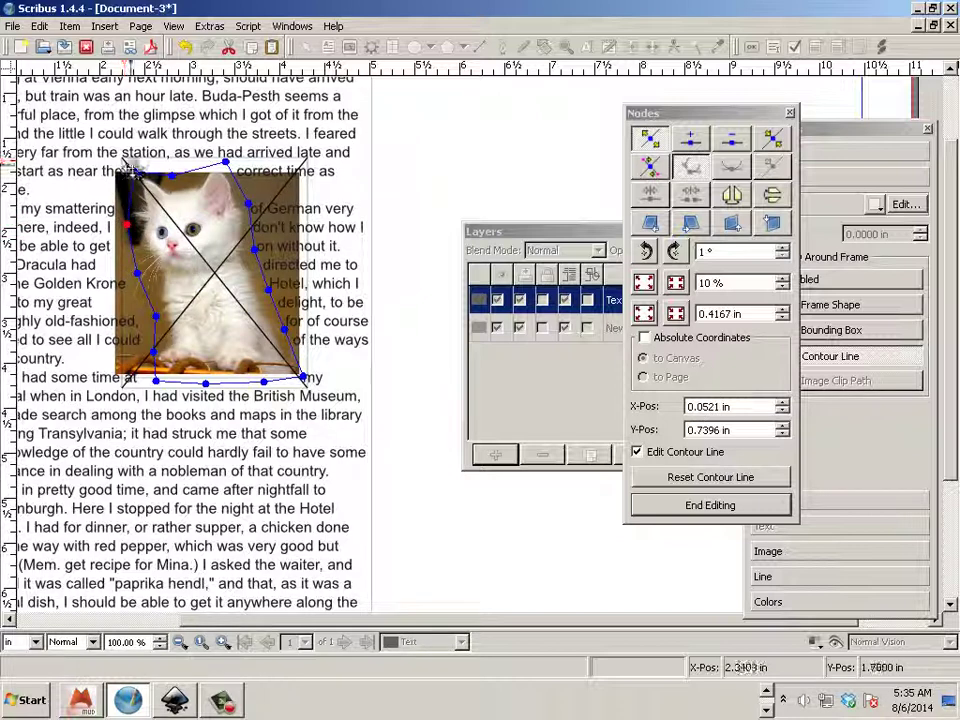
{"action": "mouse_move", "coordinate": [132, 175]}
{"action": "left_mouse_down"}
{"action": "mouse_move", "coordinate": [128, 161]}
{"action": "mouse_move", "coordinate": [175, 171]}
{"action": "mouse_move", "coordinate": [120, 165]}
{"action": "left_mouse_up"}
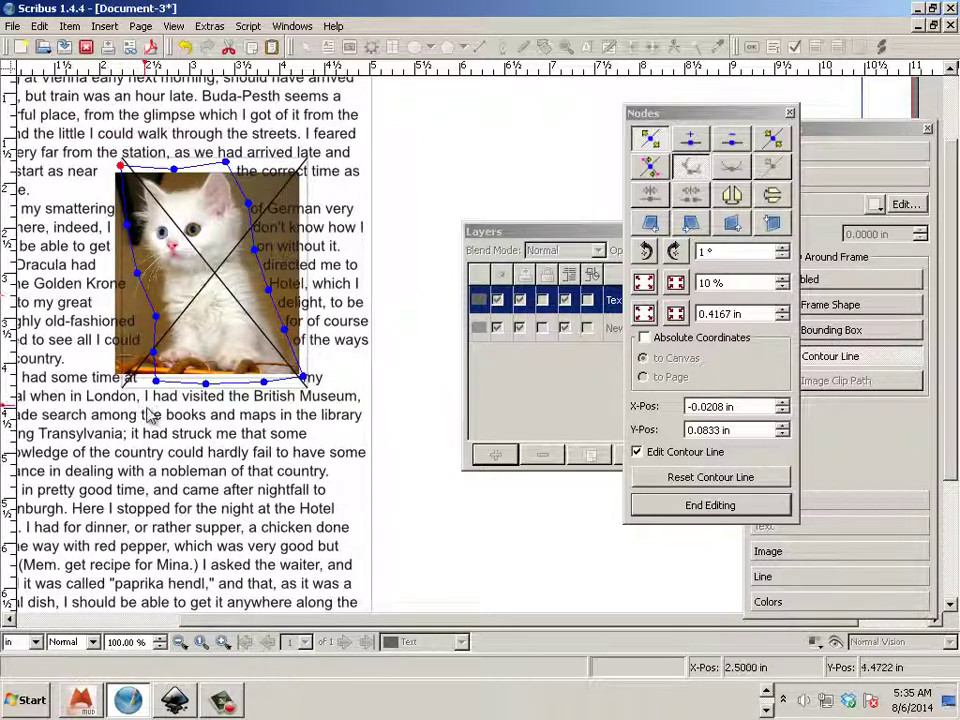
{"action": "left_click", "coordinate": [176, 422]}
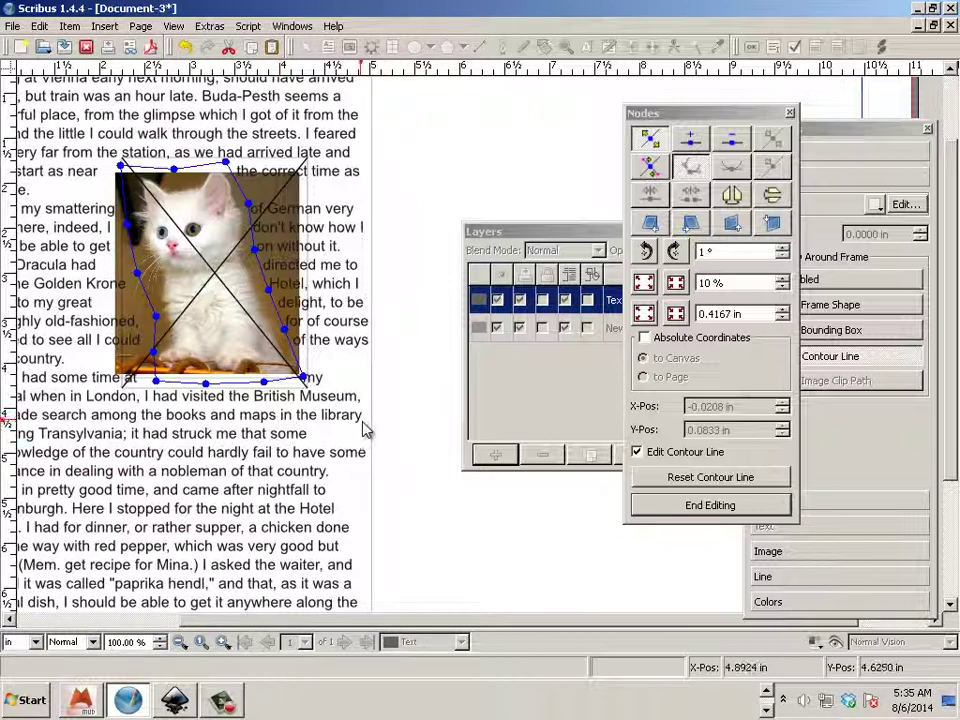
{"action": "left_click", "coordinate": [710, 505]}
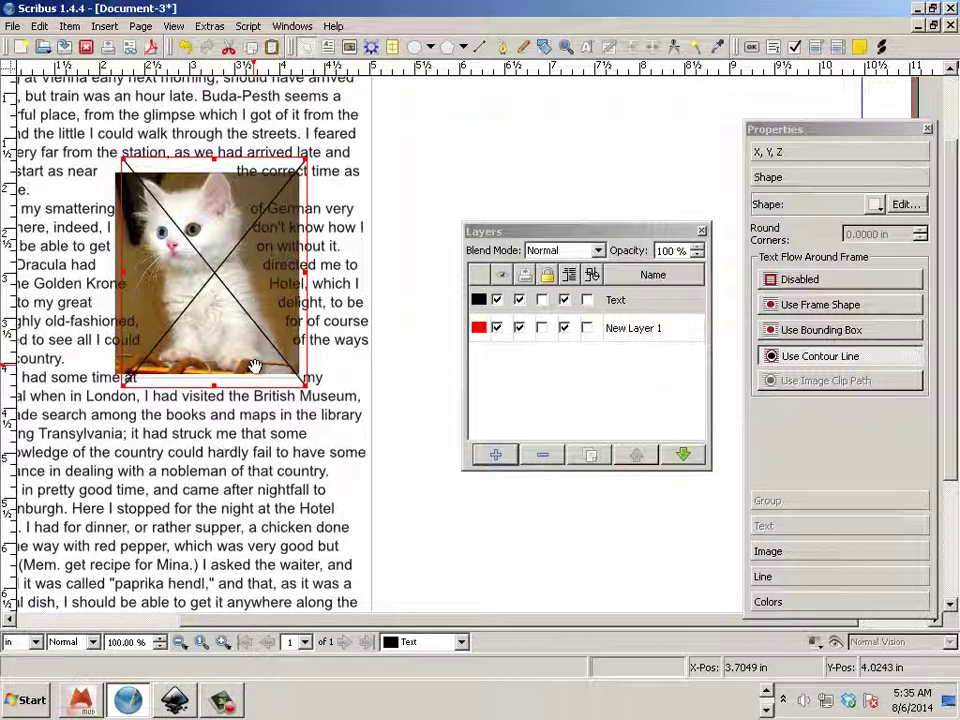
{"action": "left_click", "coordinate": [420, 428]}
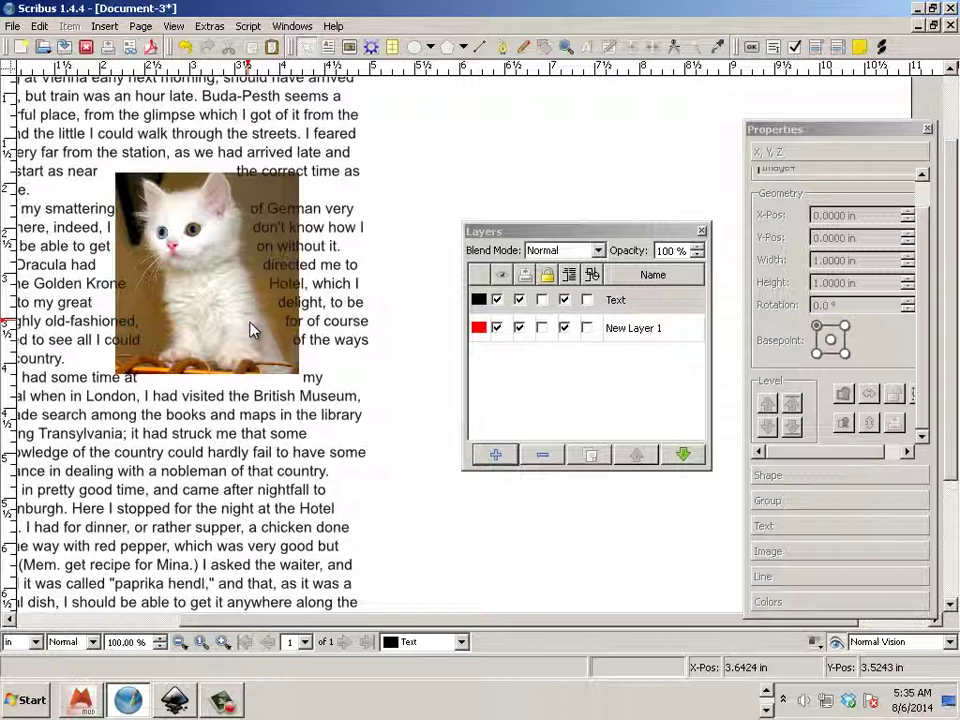
Hide and reshow New Layer 1 to check the text wrap without the photo, and reselect the empty image frame
{"action": "scroll", "coordinate": [252, 330], "scroll_direction": "up", "scroll_amount": 1}
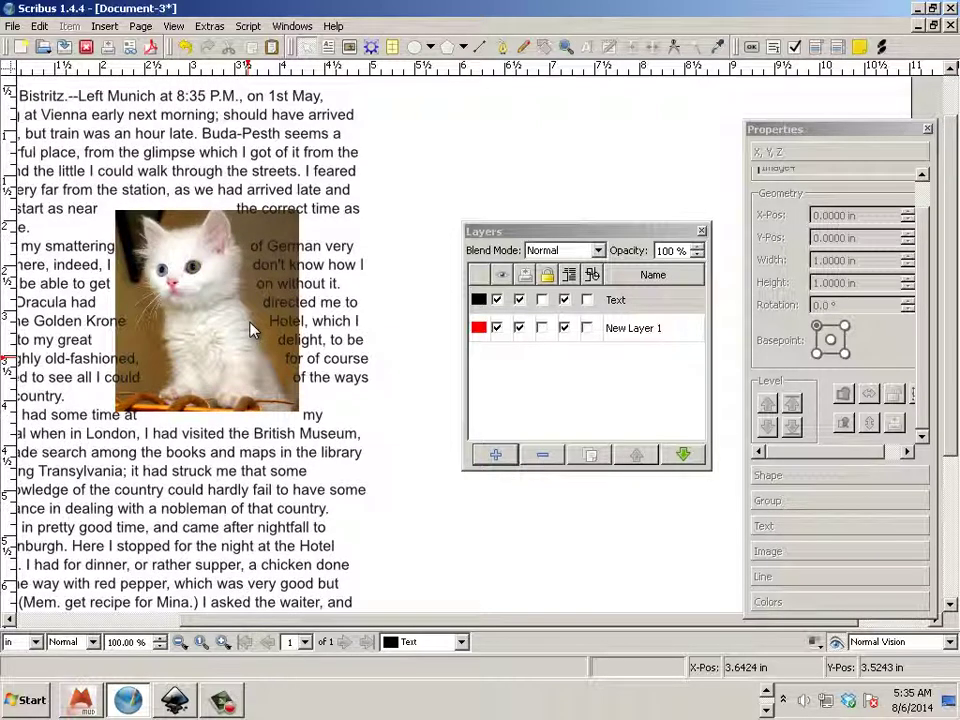
{"action": "left_click", "coordinate": [628, 305]}
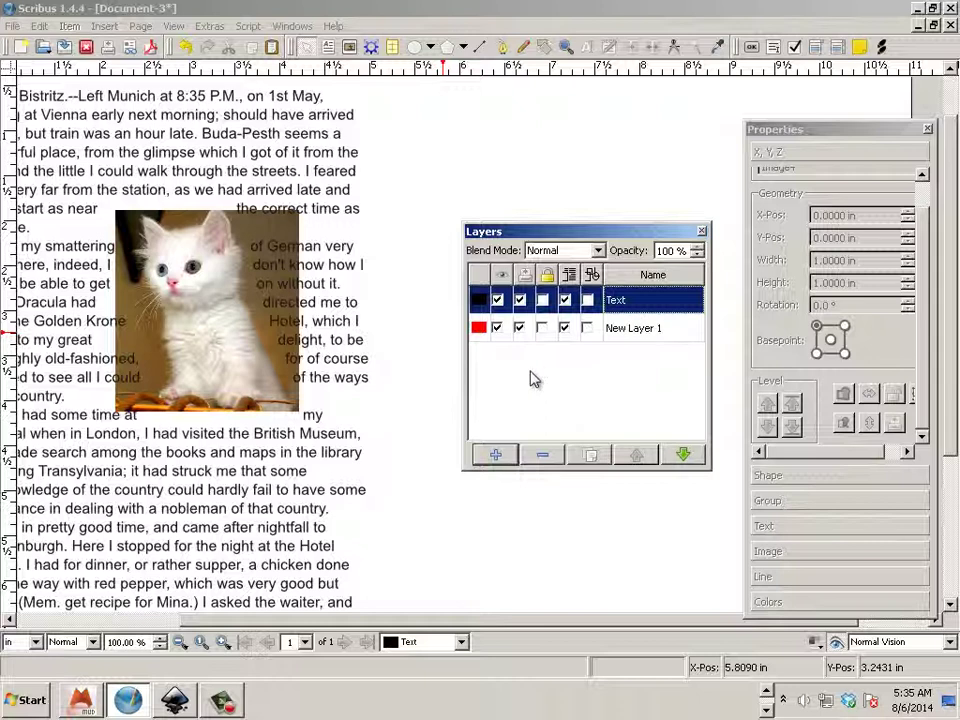
{"action": "left_click", "coordinate": [497, 328]}
{"action": "left_click", "coordinate": [497, 328]}
{"action": "left_click", "coordinate": [497, 328]}
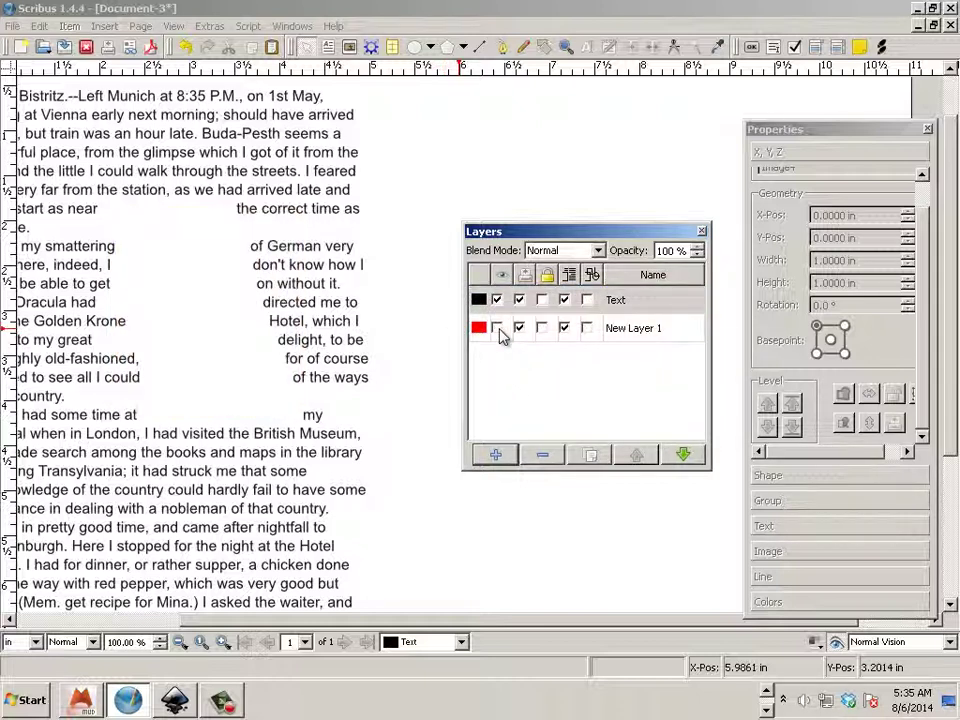
{"action": "left_click", "coordinate": [497, 328]}
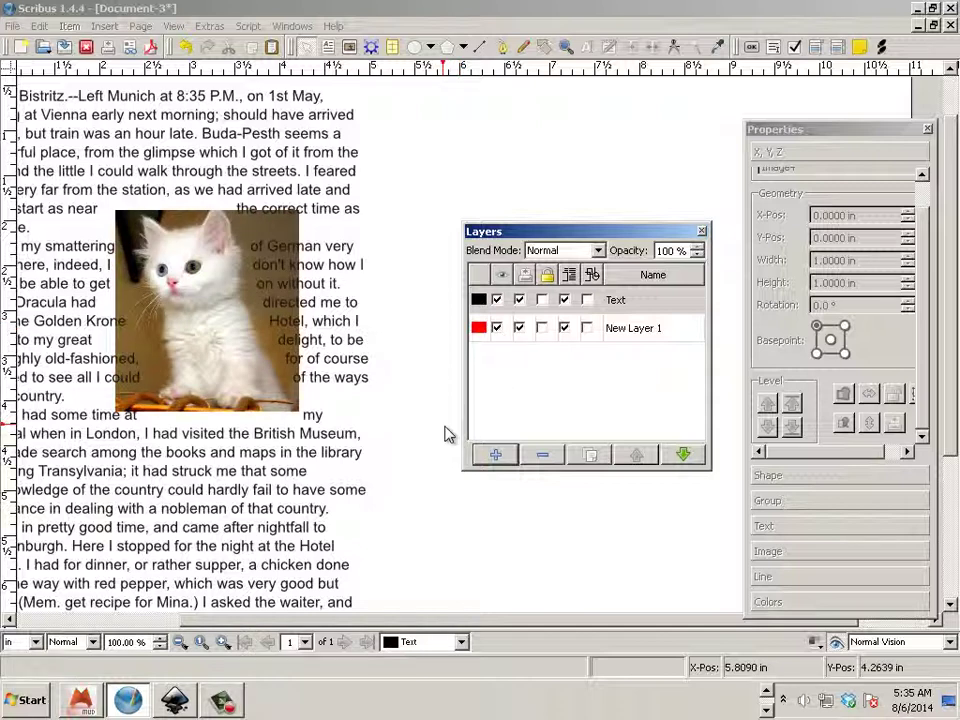
{"action": "left_click", "coordinate": [300, 340]}
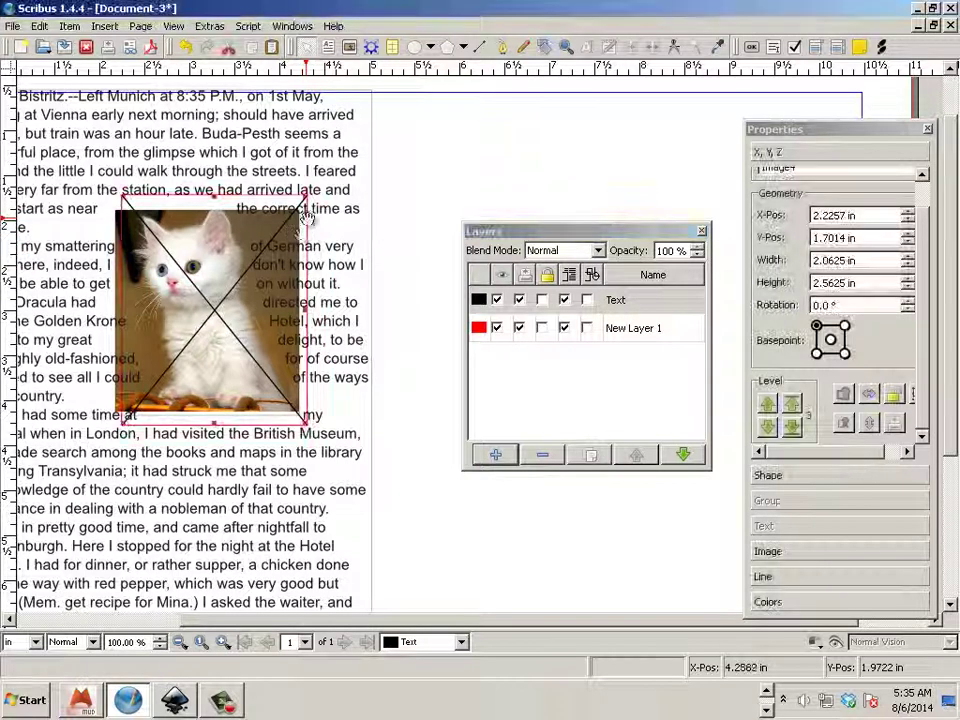